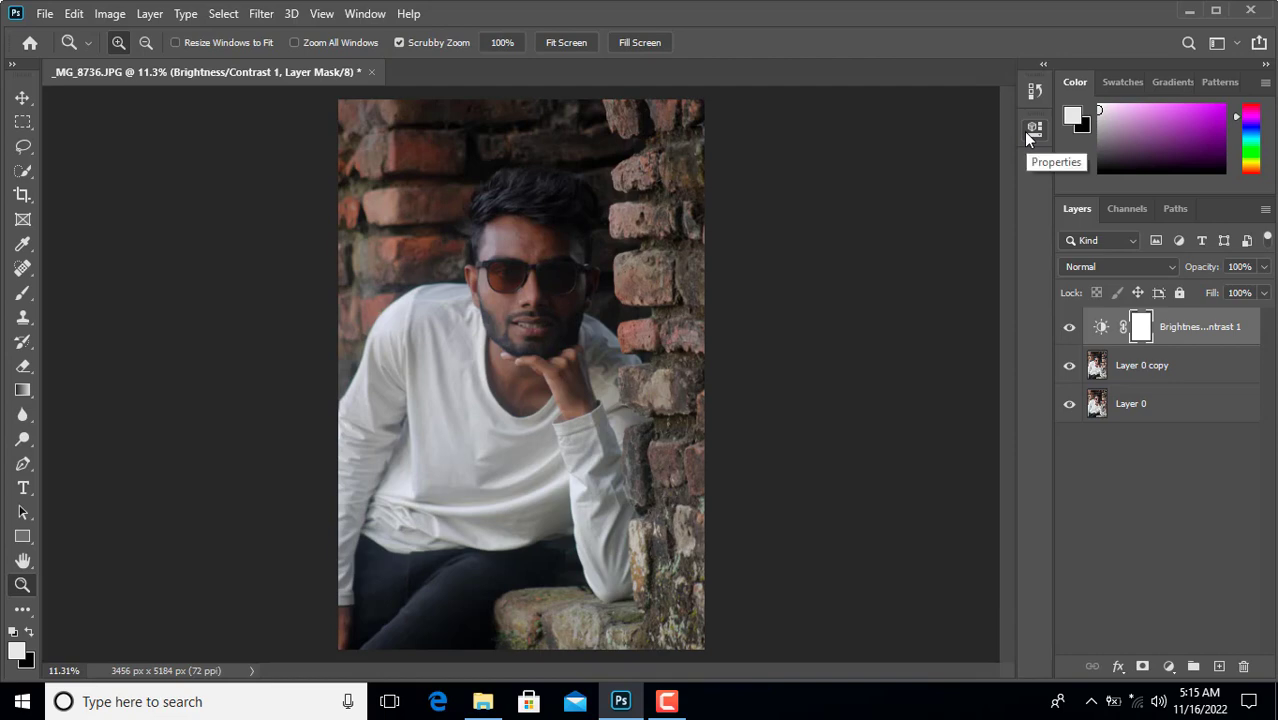
# Invert the Brightness/Contrast 1 layer mask and paint the adjustment back over the shirt with a white brush at 100% opacity
pyautogui.hotkey('ctrl', 'i')
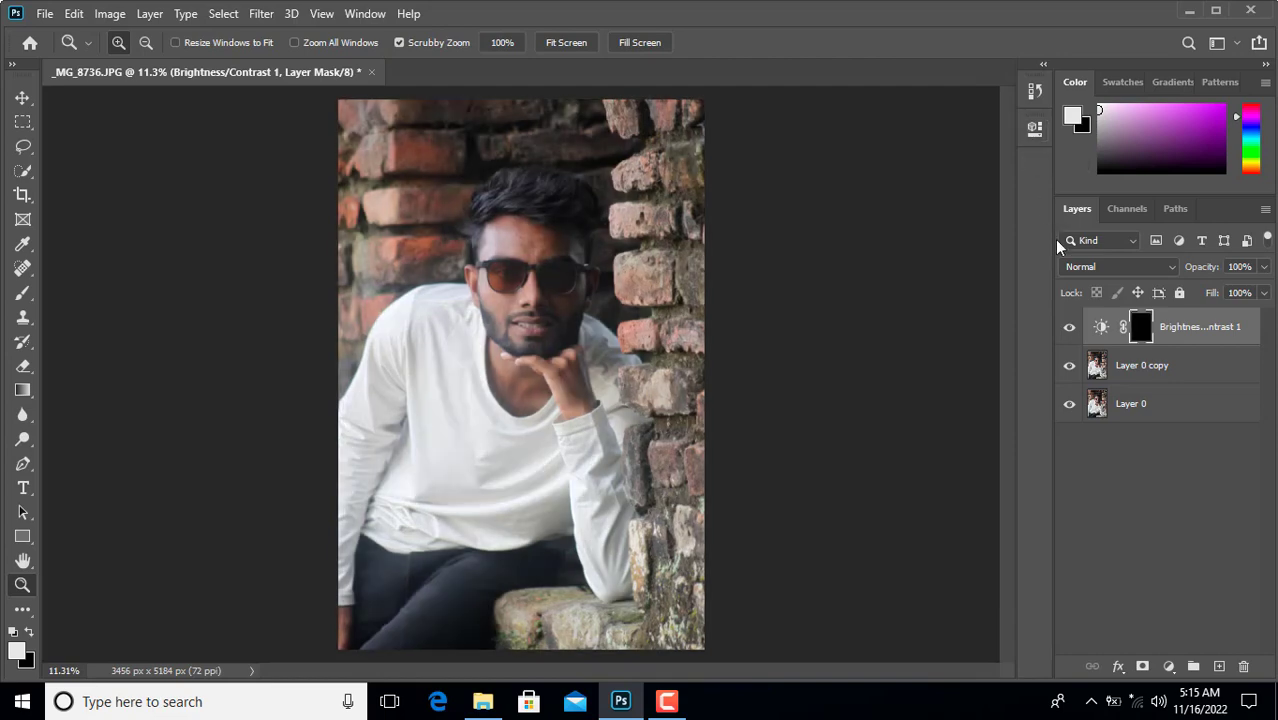
pyautogui.click(23, 292)
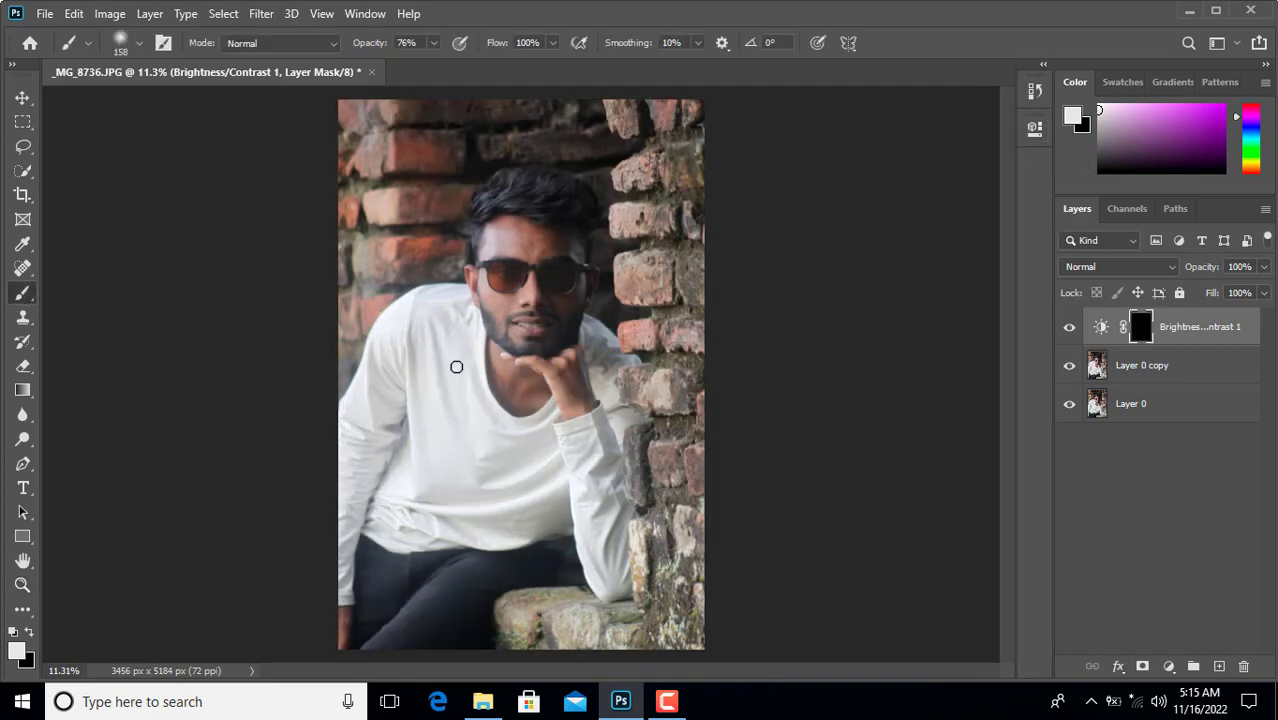
pyautogui.moveTo(476, 402); pyautogui.dragTo(452, 468)
pyautogui.press('0')
pyautogui.moveTo(430, 292)
pyautogui.mouseDown()
pyautogui.moveTo(419, 323)
pyautogui.moveTo(391, 328)
pyautogui.moveTo(340, 543)
pyautogui.moveTo(347, 570)
pyautogui.mouseUp()
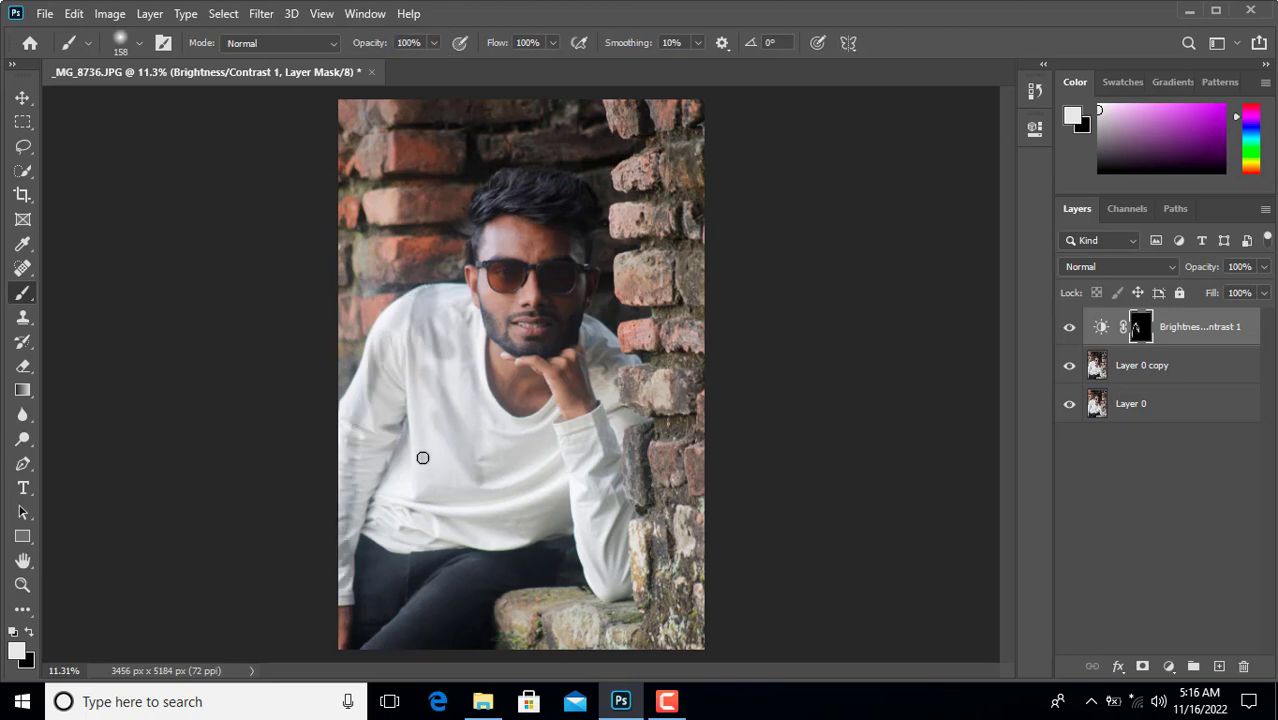
pyautogui.moveTo(422, 458)
pyautogui.mouseDown()
pyautogui.moveTo(400, 531)
pyautogui.moveTo(373, 529)
pyautogui.moveTo(400, 492)
pyautogui.moveTo(525, 481)
pyautogui.moveTo(462, 531)
pyautogui.moveTo(548, 445)
pyautogui.moveTo(553, 409)
pyautogui.moveTo(418, 362)
pyautogui.moveTo(424, 433)
pyautogui.moveTo(418, 403)
pyautogui.moveTo(377, 474)
pyautogui.moveTo(406, 404)
pyautogui.moveTo(387, 336)
pyautogui.moveTo(432, 430)
pyautogui.moveTo(424, 498)
pyautogui.moveTo(452, 476)
pyautogui.moveTo(441, 502)
pyautogui.moveTo(525, 475)
pyautogui.moveTo(461, 386)
pyautogui.mouseUp()
pyautogui.moveTo(495, 468)
pyautogui.mouseDown()
pyautogui.moveTo(570, 503)
pyautogui.moveTo(570, 441)
pyautogui.moveTo(603, 417)
pyautogui.moveTo(595, 351)
pyautogui.moveTo(614, 343)
pyautogui.moveTo(620, 429)
pyautogui.moveTo(605, 480)
pyautogui.moveTo(586, 473)
pyautogui.moveTo(592, 569)
pyautogui.moveTo(627, 582)
pyautogui.moveTo(624, 502)
pyautogui.moveTo(568, 477)
pyautogui.moveTo(540, 503)
pyautogui.moveTo(555, 530)
pyautogui.moveTo(544, 528)
pyautogui.moveTo(561, 502)
pyautogui.moveTo(541, 486)
pyautogui.moveTo(375, 532)
pyautogui.moveTo(371, 569)
pyautogui.moveTo(320, 526)
pyautogui.moveTo(380, 563)
pyautogui.moveTo(398, 554)
pyautogui.moveTo(426, 617)
pyautogui.moveTo(410, 618)
pyautogui.moveTo(448, 573)
pyautogui.mouseUp()
# Enlarge the brush to 401 px and paint the darkening adjustment over the trousers and the surrounding brick wall
pyautogui.rightClick(454, 578)
pyautogui.click(648, 420)
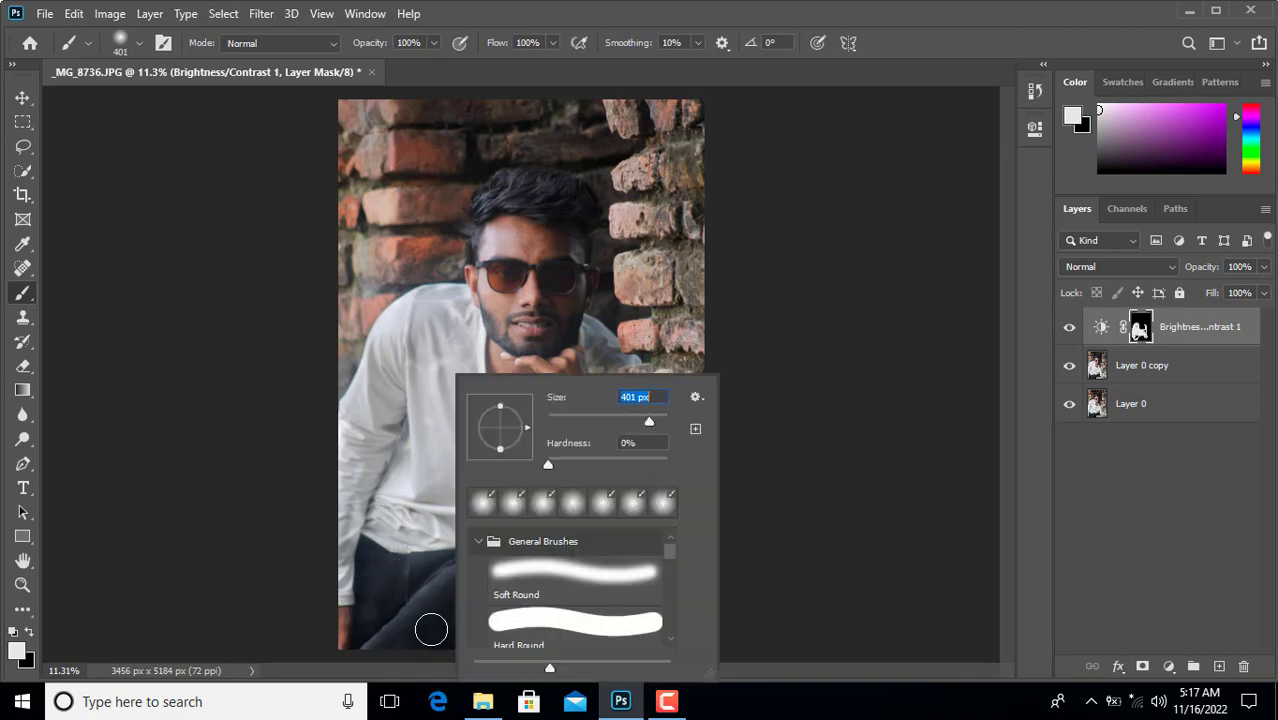
pyautogui.moveTo(431, 630); pyautogui.dragTo(408, 642)
pyautogui.moveTo(683, 330)
pyautogui.mouseDown()
pyautogui.moveTo(684, 470)
pyautogui.moveTo(548, 612)
pyautogui.moveTo(651, 596)
pyautogui.moveTo(622, 366)
pyautogui.moveTo(641, 185)
pyautogui.moveTo(684, 200)
pyautogui.moveTo(692, 248)
pyautogui.mouseUp()
pyautogui.moveTo(408, 95)
pyautogui.mouseDown()
pyautogui.moveTo(385, 116)
pyautogui.moveTo(361, 351)
pyautogui.moveTo(436, 220)
pyautogui.moveTo(412, 226)
pyautogui.moveTo(393, 116)
pyautogui.moveTo(518, 146)
pyautogui.moveTo(544, 110)
pyautogui.moveTo(588, 150)
pyautogui.moveTo(653, 318)
pyautogui.moveTo(620, 347)
pyautogui.mouseUp()
pyautogui.moveTo(432, 283)
pyautogui.mouseDown()
pyautogui.moveTo(396, 291)
pyautogui.moveTo(359, 85)
pyautogui.moveTo(479, 117)
pyautogui.moveTo(594, 123)
pyautogui.mouseUp()
pyautogui.moveTo(350, 548)
pyautogui.mouseDown()
pyautogui.moveTo(428, 550)
pyautogui.moveTo(389, 476)
pyautogui.mouseUp()
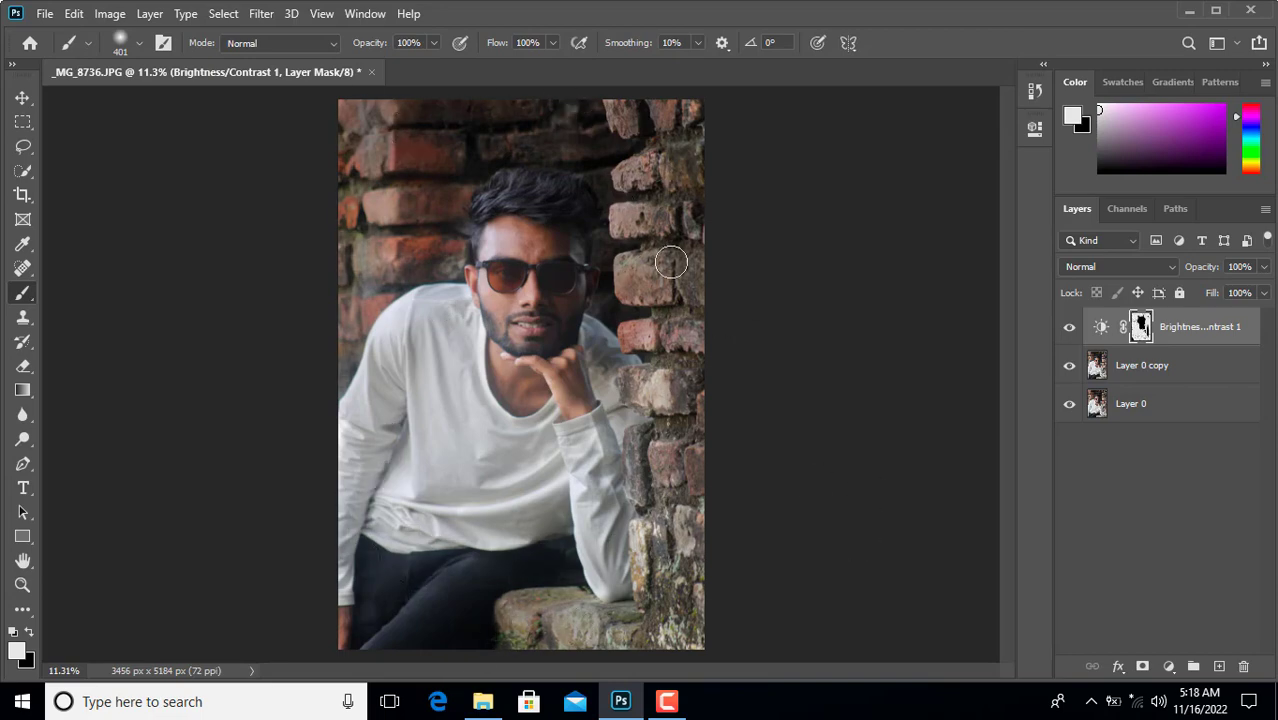
pyautogui.moveTo(558, 187)
pyautogui.mouseDown()
pyautogui.moveTo(456, 185)
pyautogui.moveTo(448, 262)
pyautogui.moveTo(394, 255)
pyautogui.mouseUp()
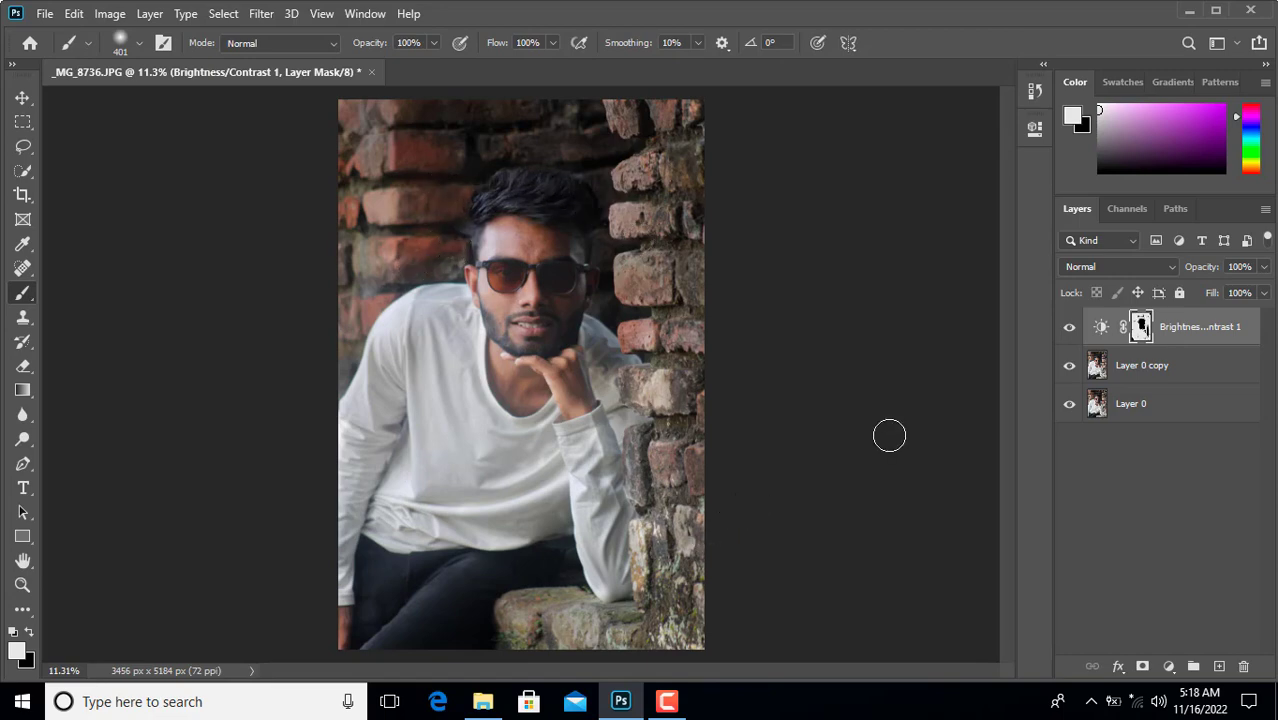
# Merge the Brightness/Contrast 1 adjustment down into Layer 0 copy and duplicate the merged layer
pyautogui.rightClick(1195, 332)
pyautogui.click(1010, 555)
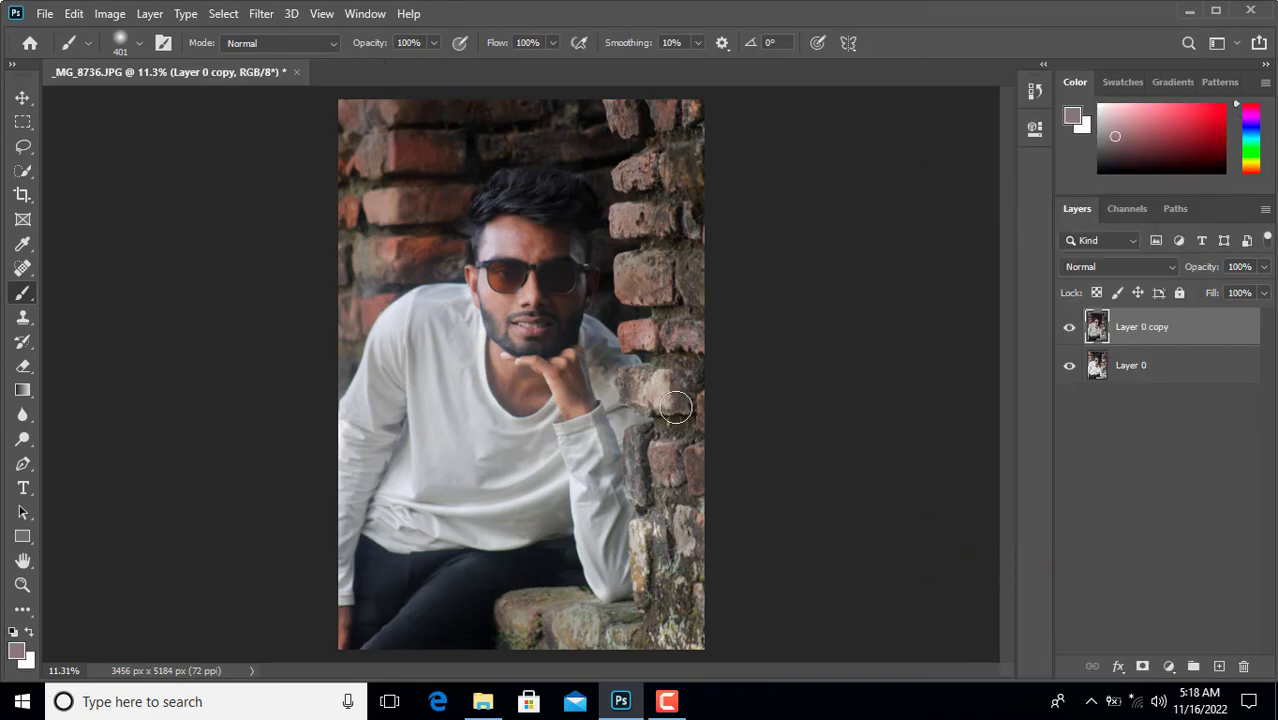
pyautogui.hotkey('ctrl', 'j')
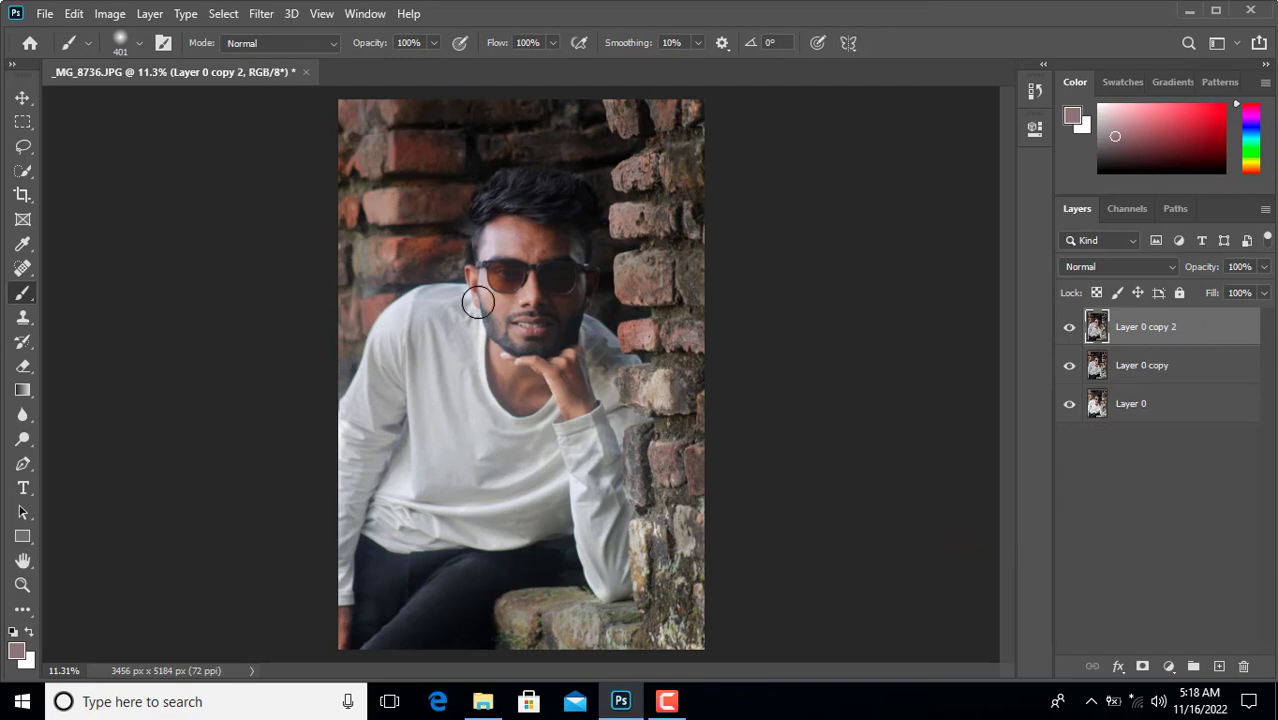
# In the Camera Raw Filter, set Contrast to +21, Highlights to -19, Shadows to -23 and Whites to +32
pyautogui.click(260, 14)
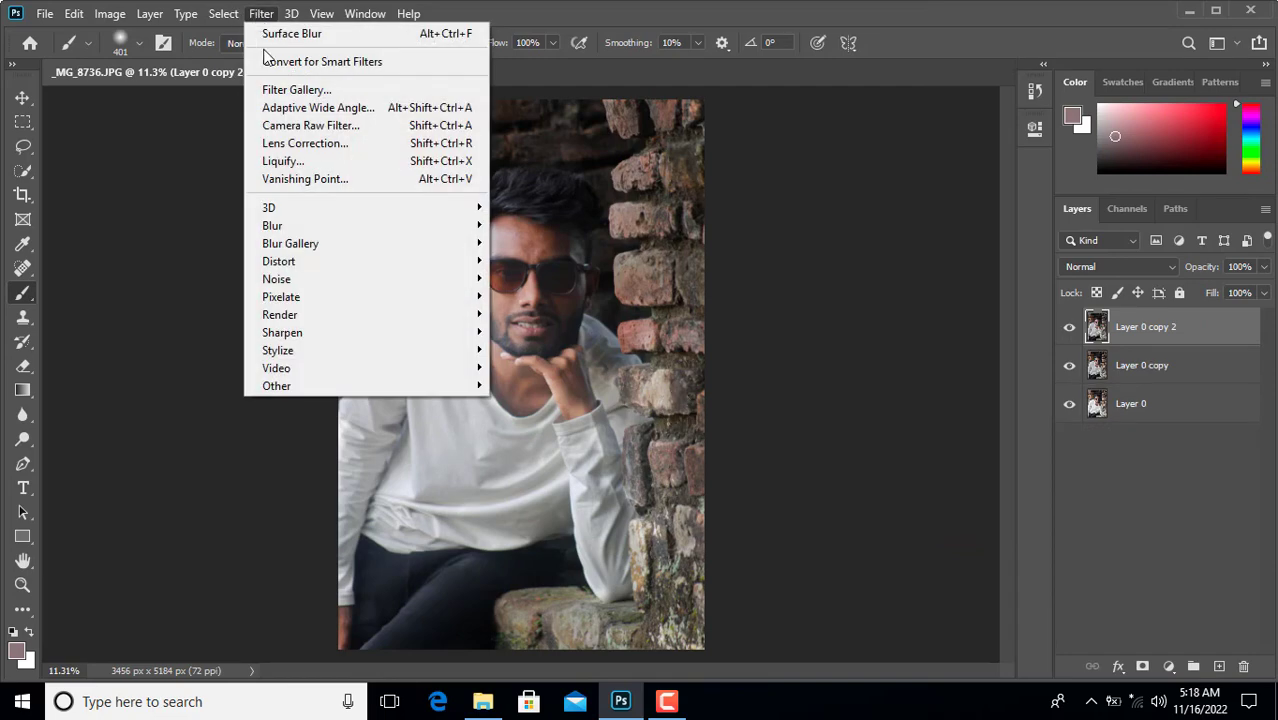
pyautogui.click(290, 128)
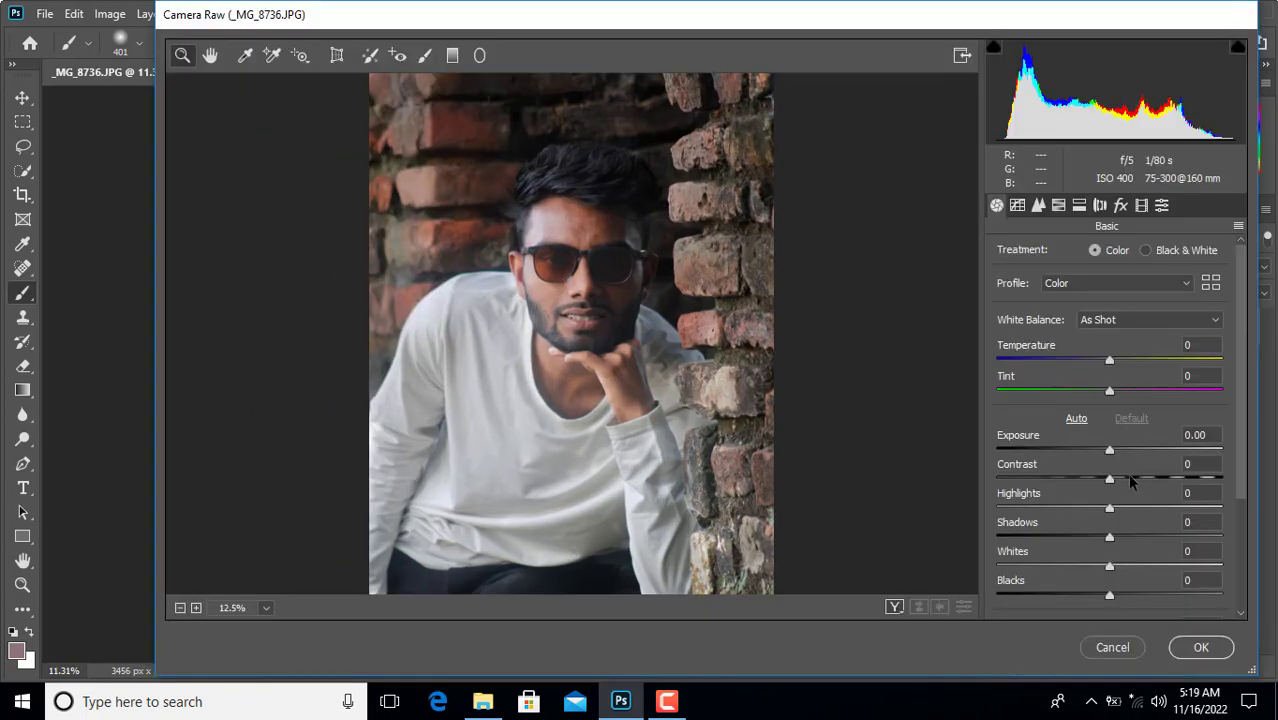
pyautogui.moveTo(1133, 570); pyautogui.dragTo(1079, 568)
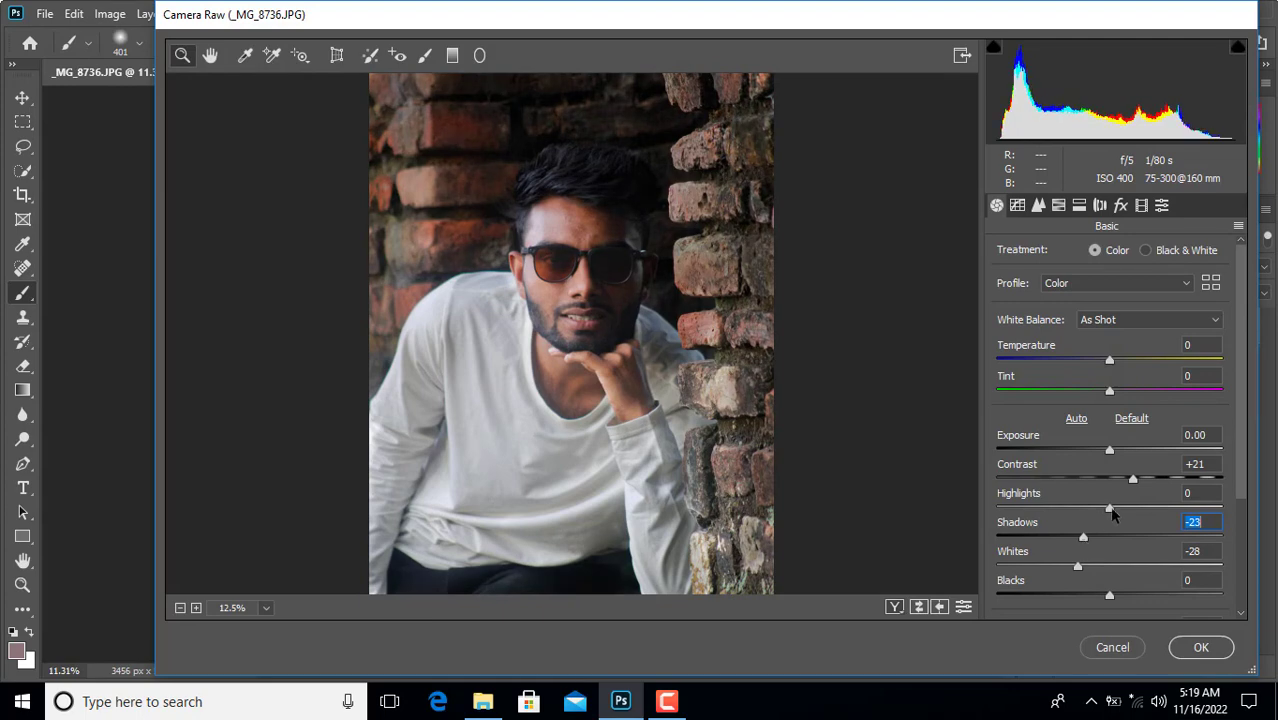
pyautogui.moveTo(1123, 513); pyautogui.dragTo(1088, 509)
pyautogui.moveTo(1137, 565); pyautogui.dragTo(1078, 545)
pyautogui.scroll(-2, 1237, 490)
pyautogui.doubleClick(1078, 543)
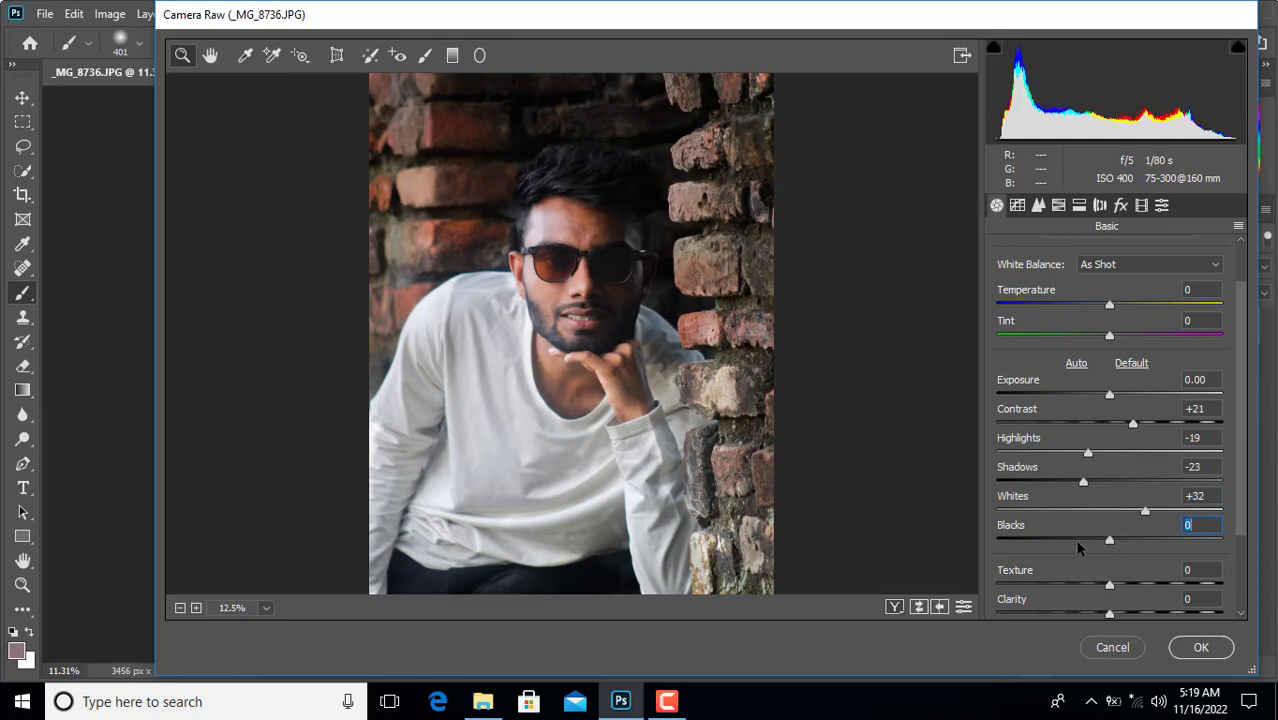
# Raise Texture to +55 and Vibrance to +12 in the Camera Raw basic adjustments
pyautogui.click(1143, 586)
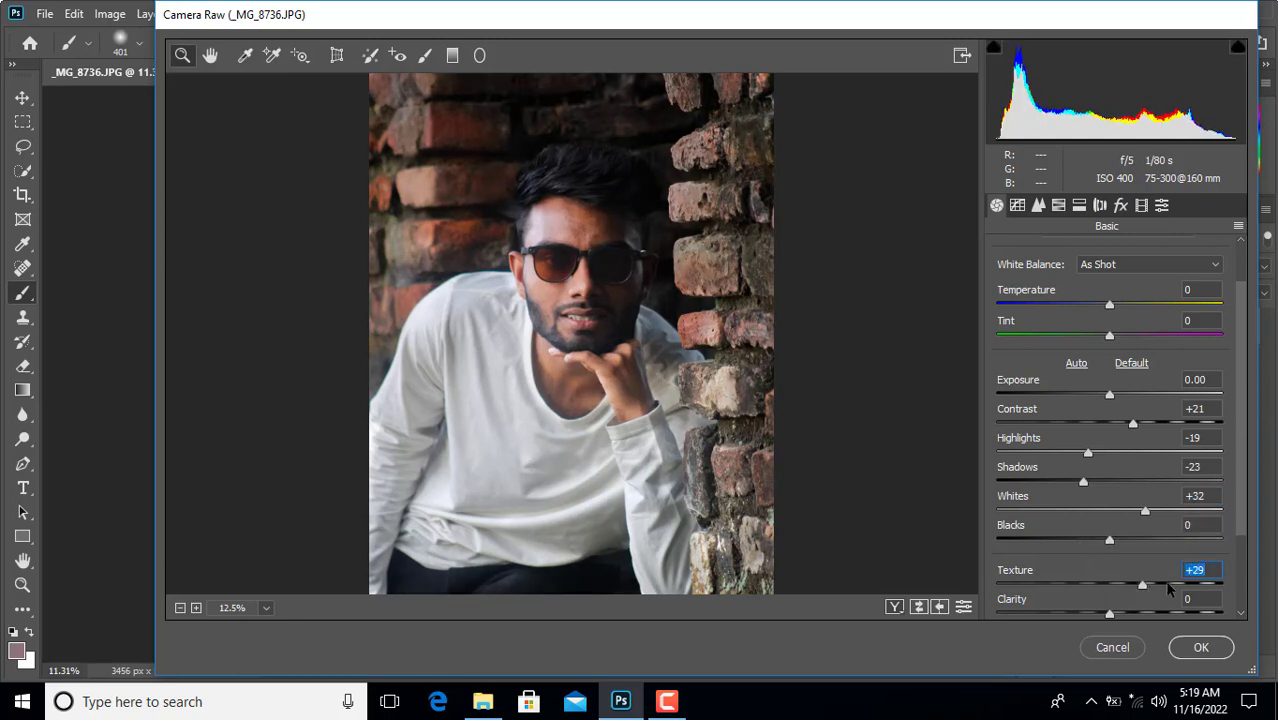
pyautogui.click(1170, 587)
pyautogui.moveTo(1243, 517); pyautogui.dragTo(1246, 600)
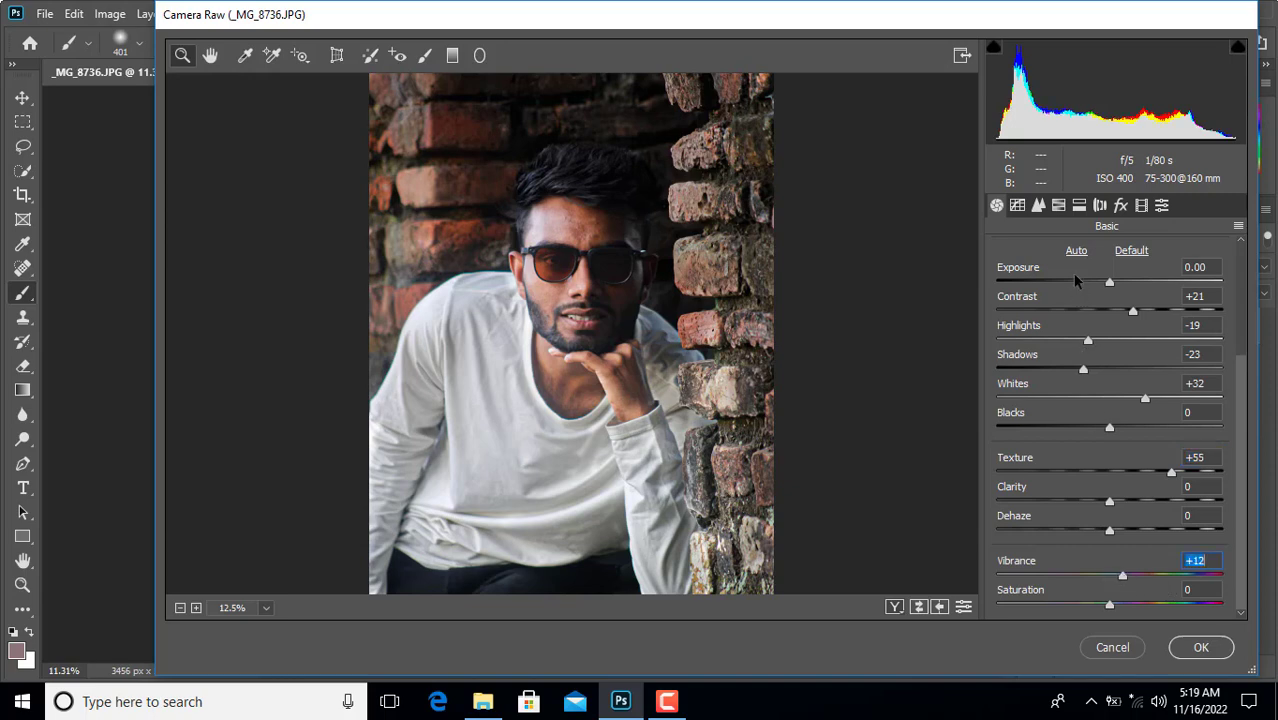
# Set Oranges saturation to -16 and raise Reds saturation, with Oranges luminance at +28 and Reds luminance at -15
pyautogui.click(1059, 206)
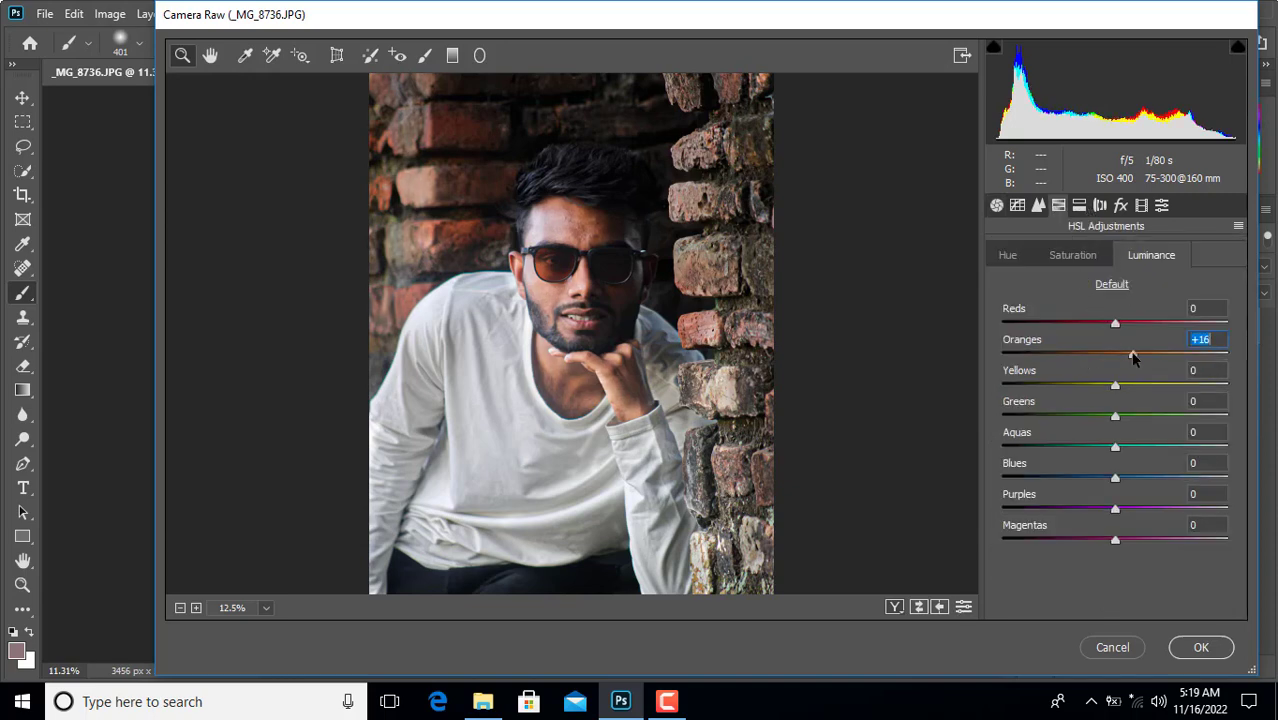
pyautogui.click(1070, 255)
pyautogui.click(1097, 356)
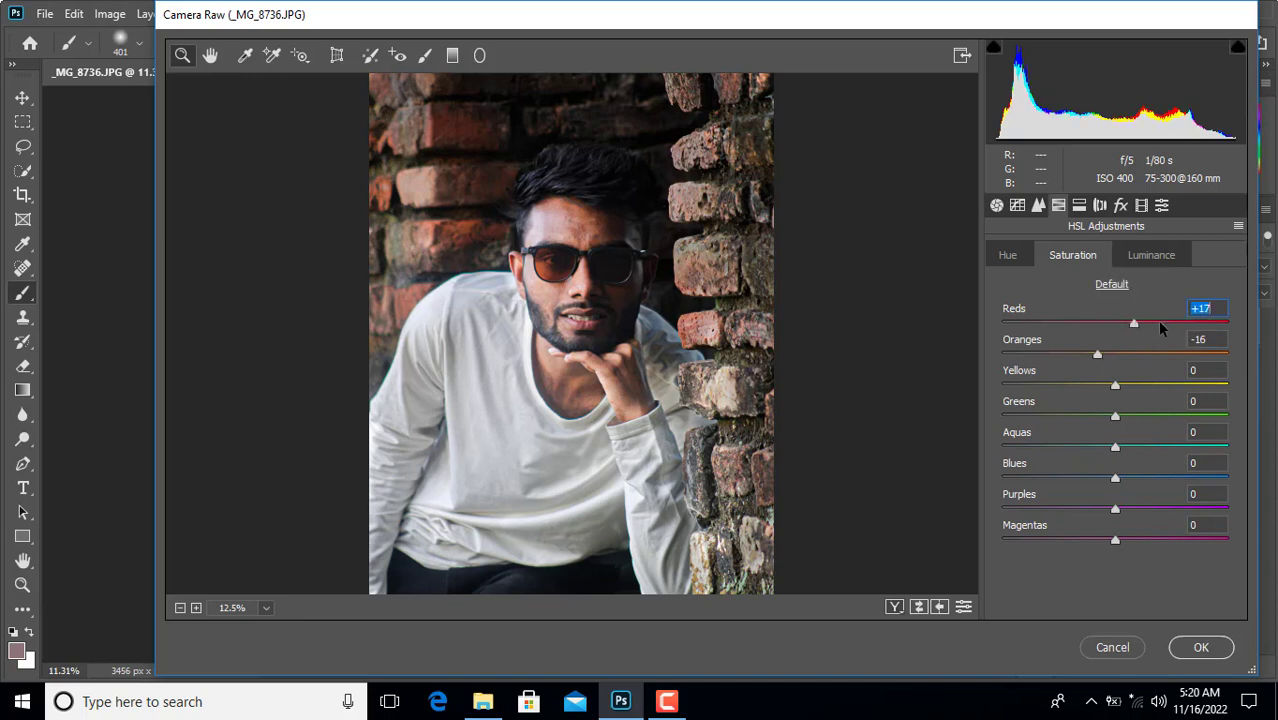
pyautogui.moveTo(1159, 322); pyautogui.dragTo(1156, 326)
pyautogui.click(1151, 256)
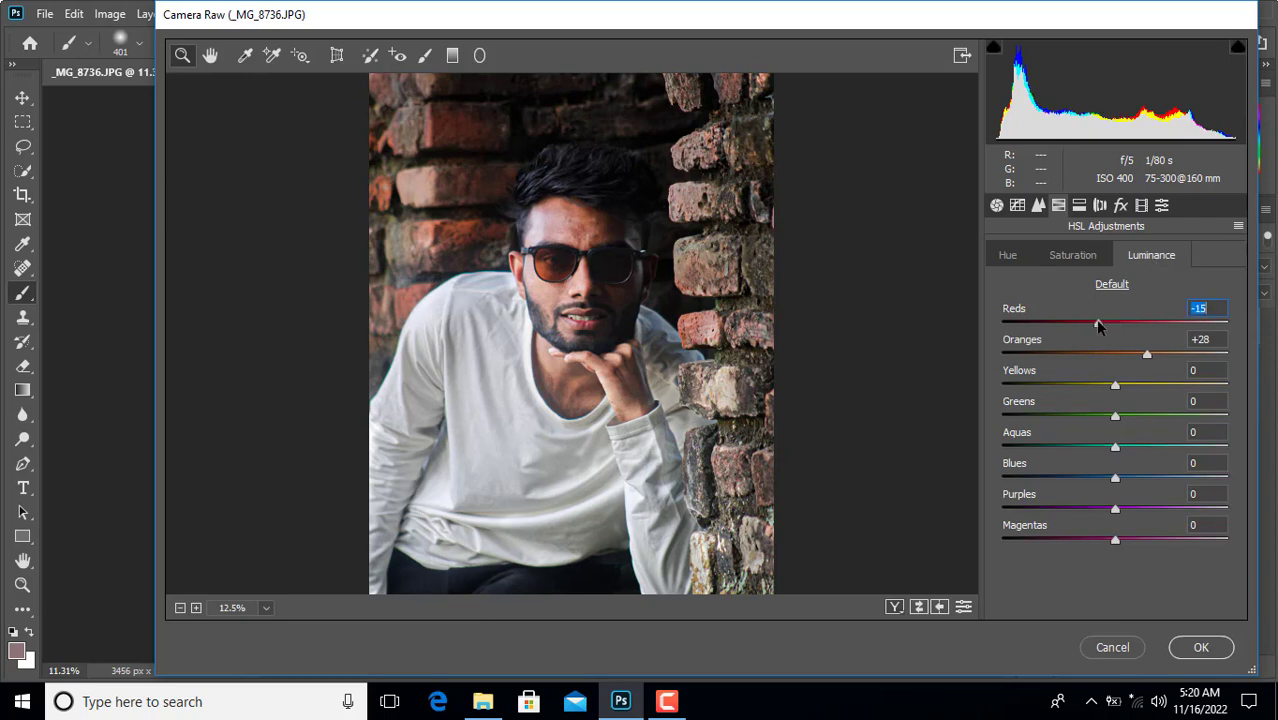
# Set the post-crop vignetting amount to -19 and split-tone the highlights with hue 191 and saturation 13
pyautogui.click(1120, 205)
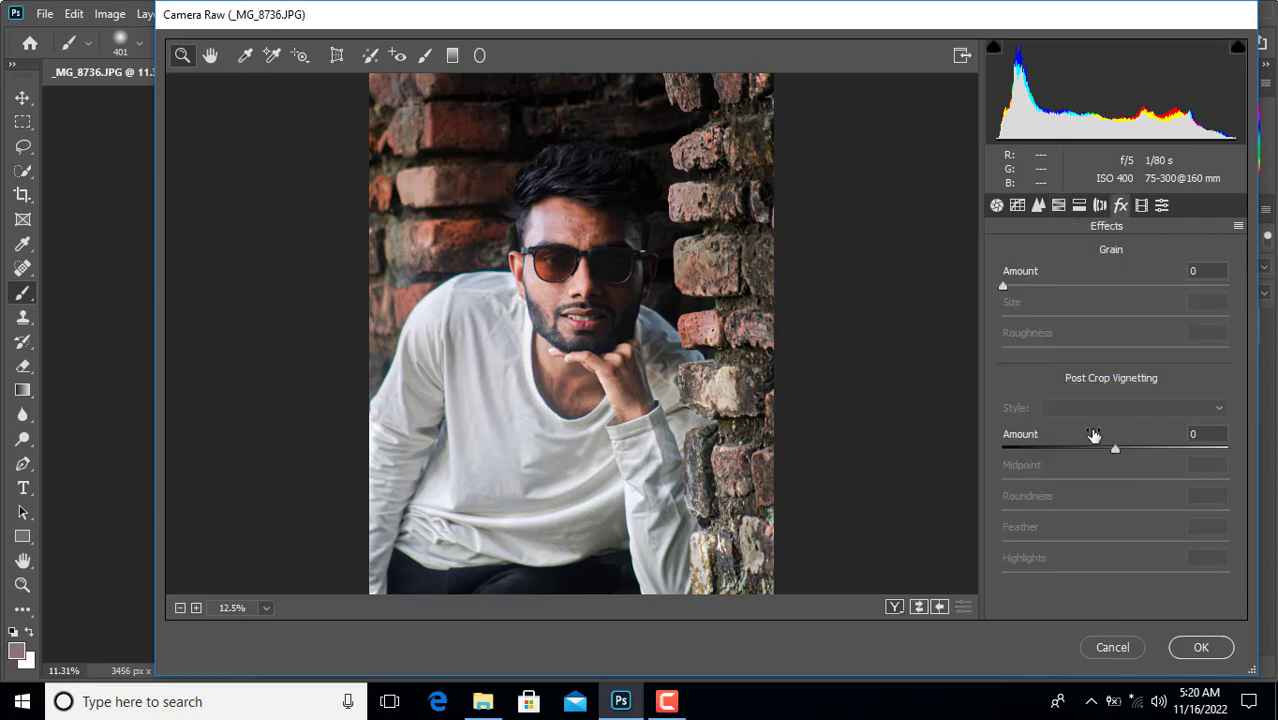
pyautogui.click(1080, 205)
pyautogui.moveTo(1152, 285); pyautogui.dragTo(1122, 283)
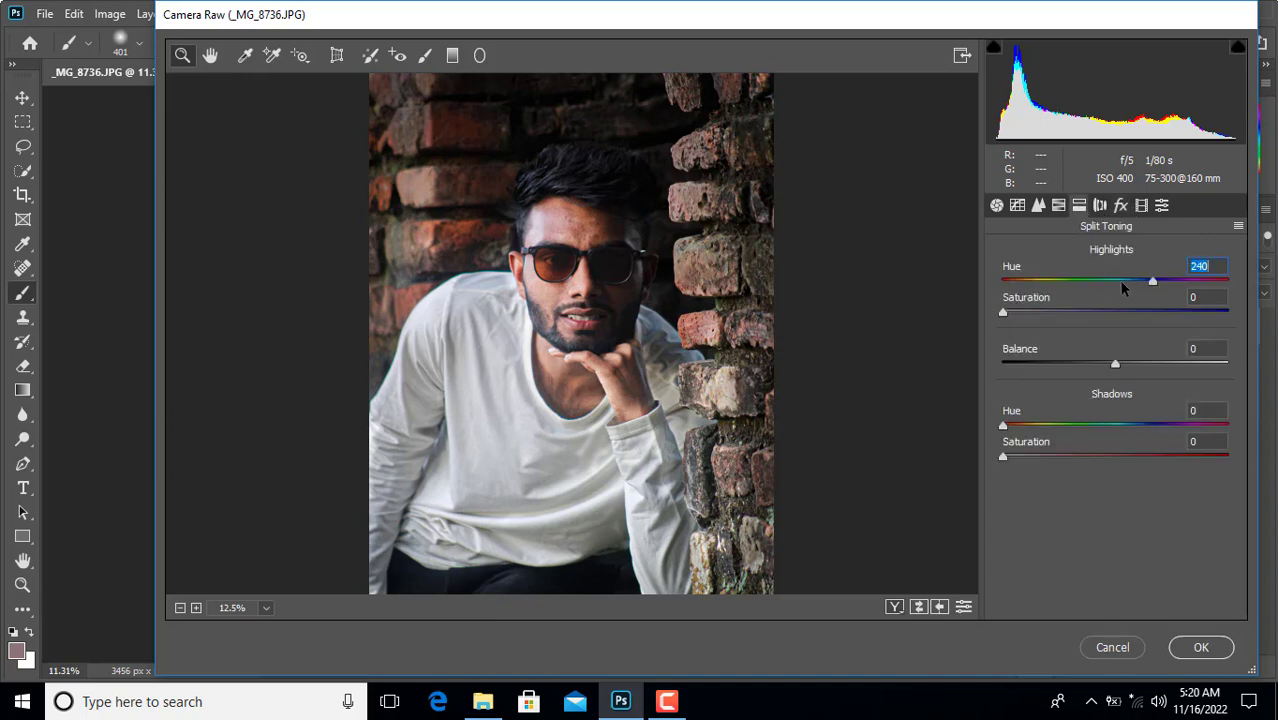
pyautogui.click(1080, 313)
pyautogui.moveTo(1057, 316); pyautogui.dragTo(1043, 313)
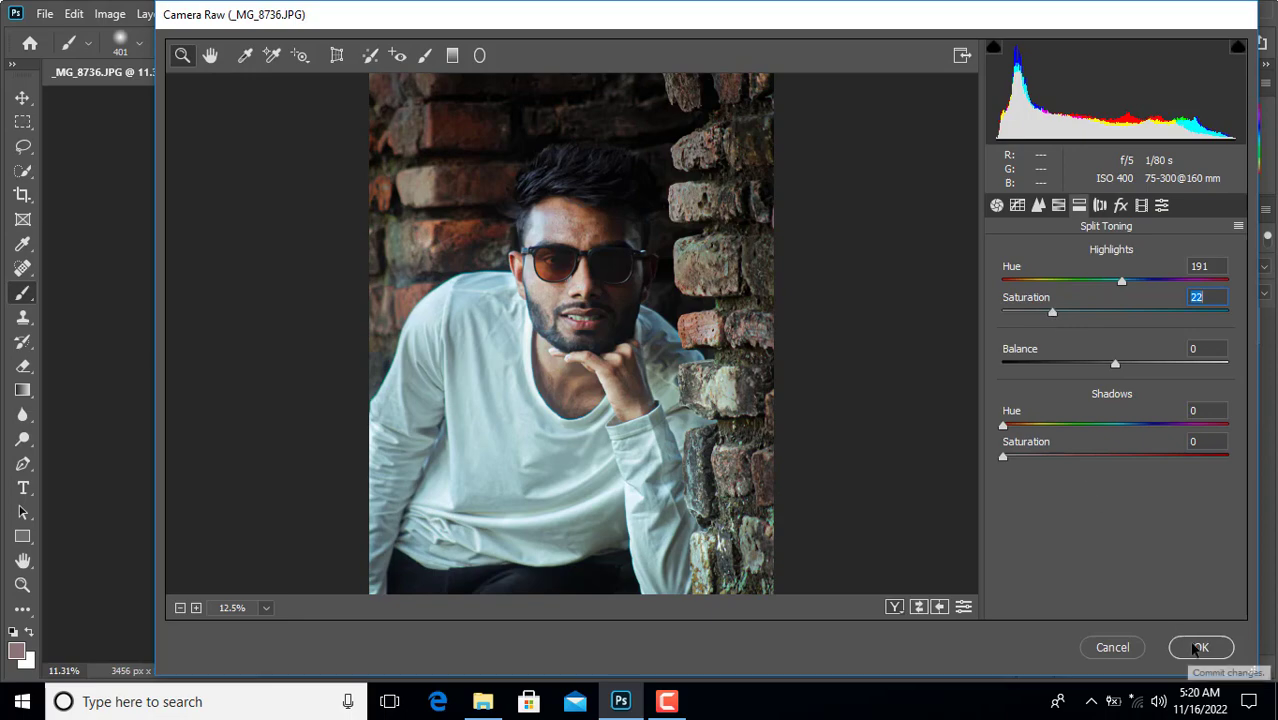
# Tint the split-toning shadows with hue 185 at a low saturation and apply the Camera Raw adjustments
pyautogui.click(1117, 424)
pyautogui.click(1022, 456)
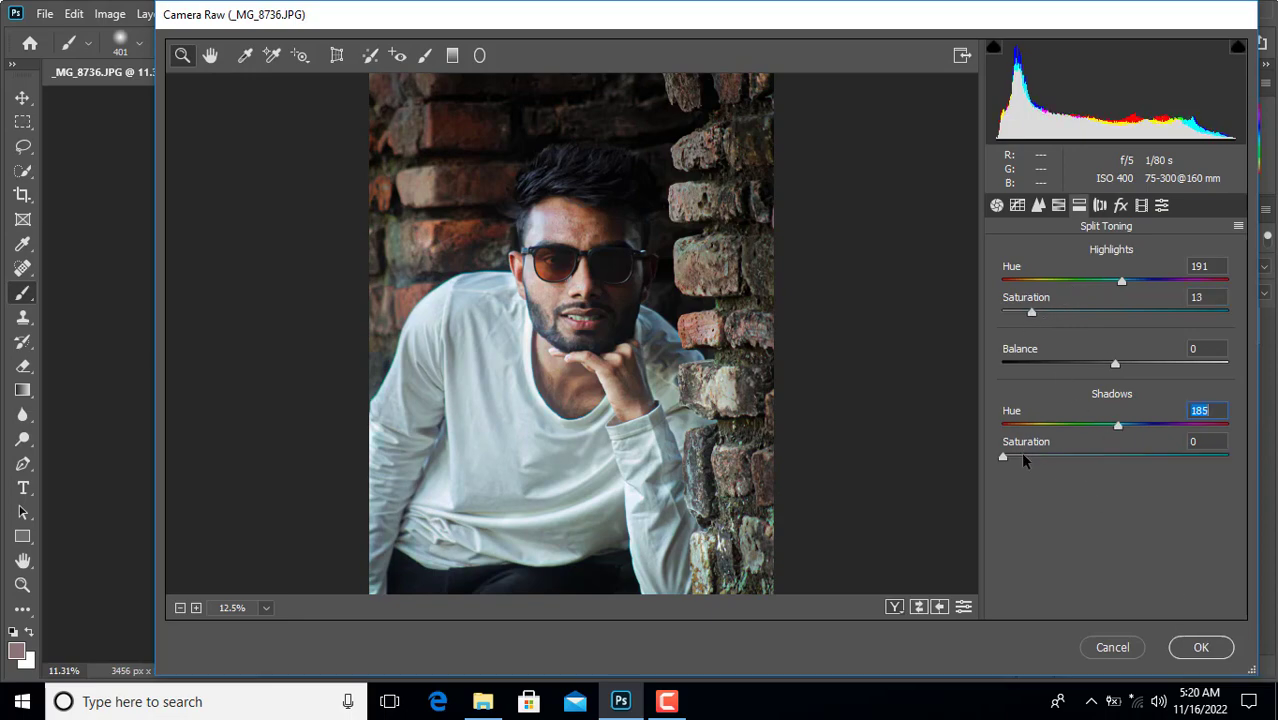
pyautogui.click(1199, 648)
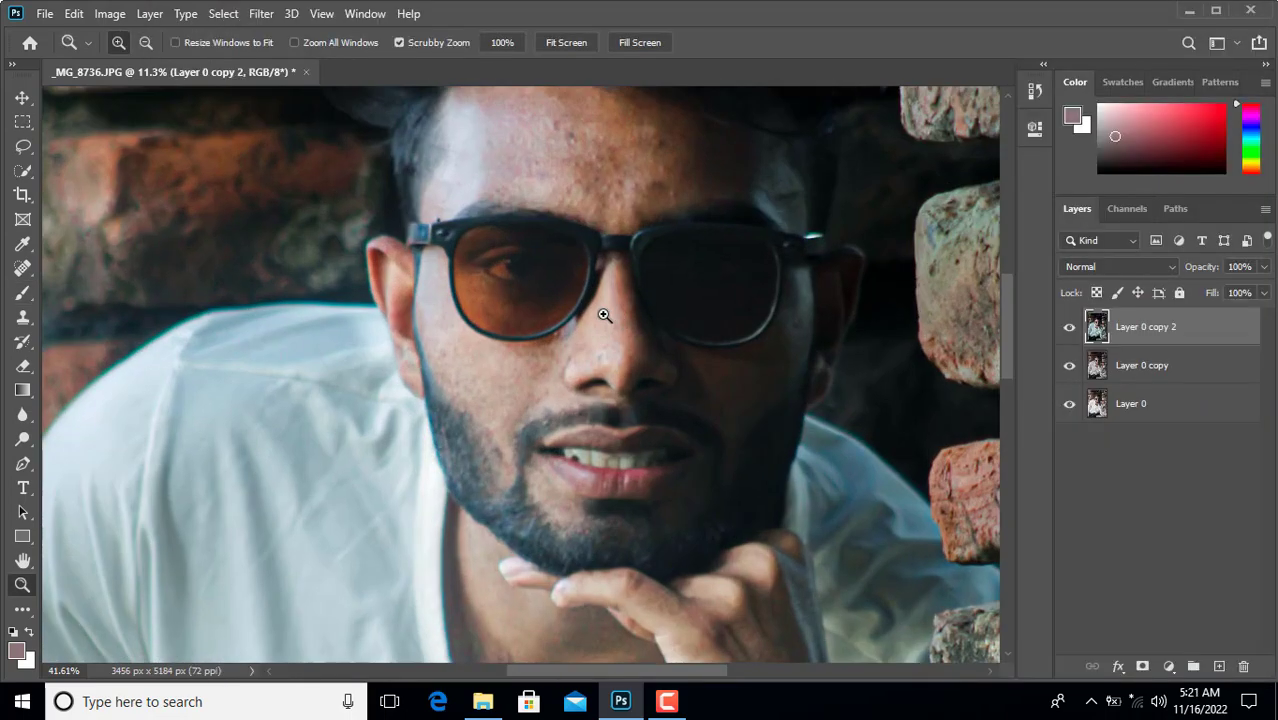
# Duplicate Layer 0 copy 2 and apply a Surface Blur to the duplicate with a 16-pixel radius and a threshold of 28 levels
pyautogui.hotkey('ctrl', 'j')
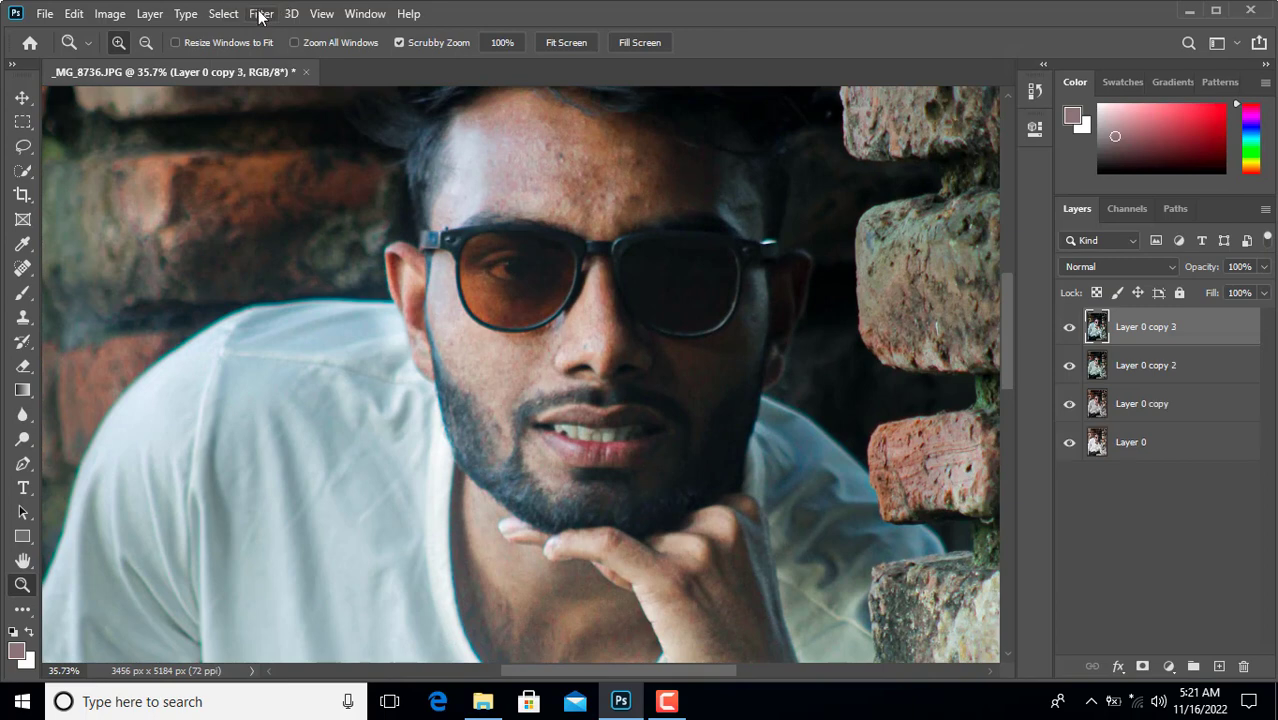
pyautogui.click(259, 14)
pyautogui.moveTo(282, 229)
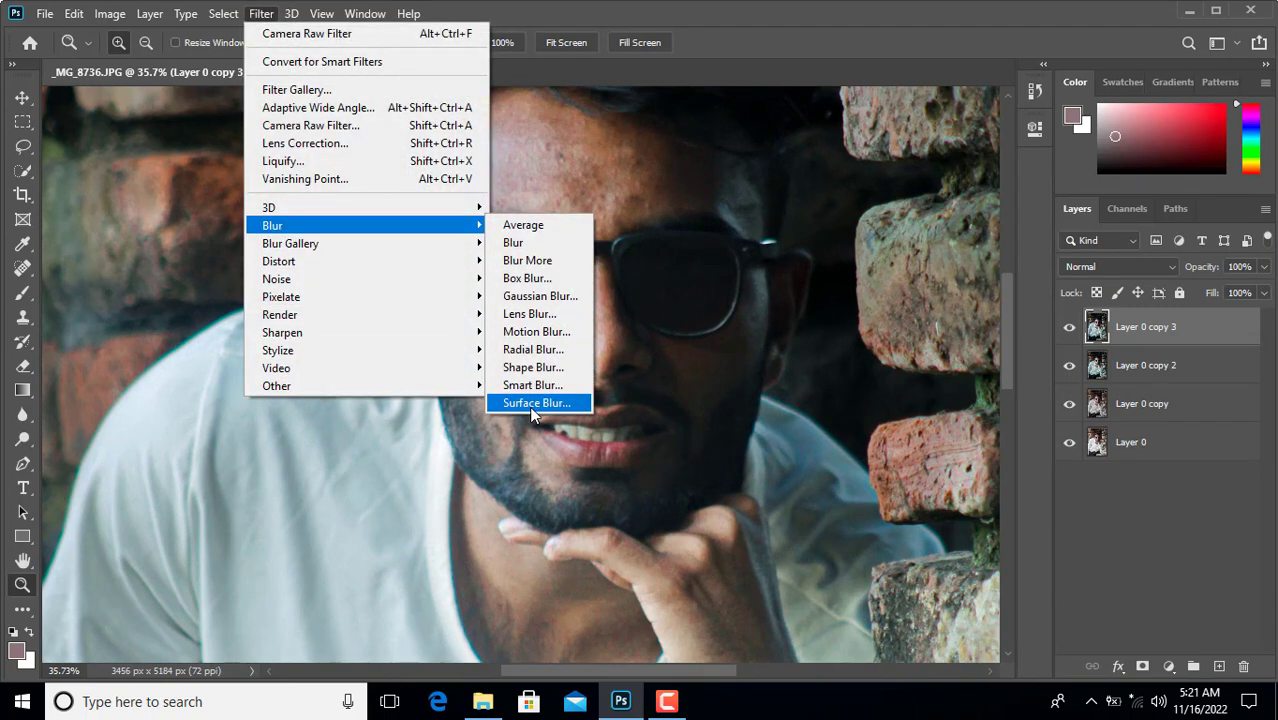
pyautogui.click(530, 404)
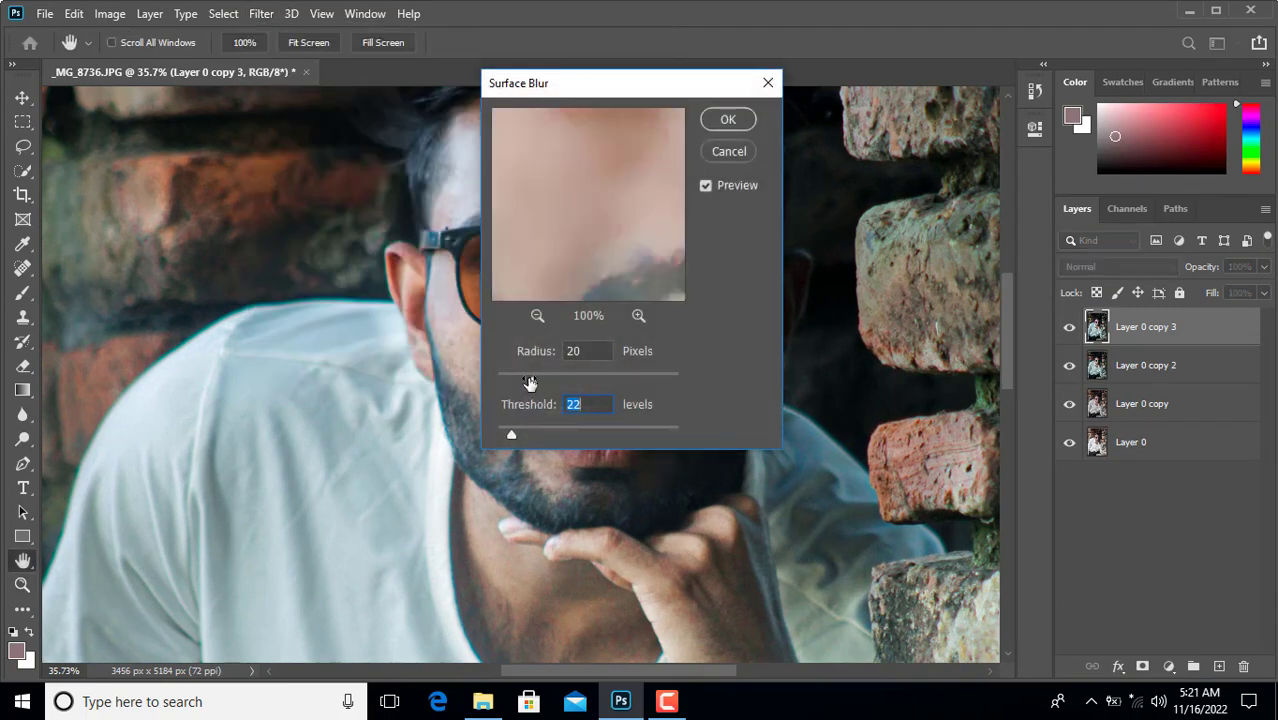
pyautogui.moveTo(531, 381); pyautogui.dragTo(523, 381)
pyautogui.moveTo(611, 86); pyautogui.dragTo(750, 100)
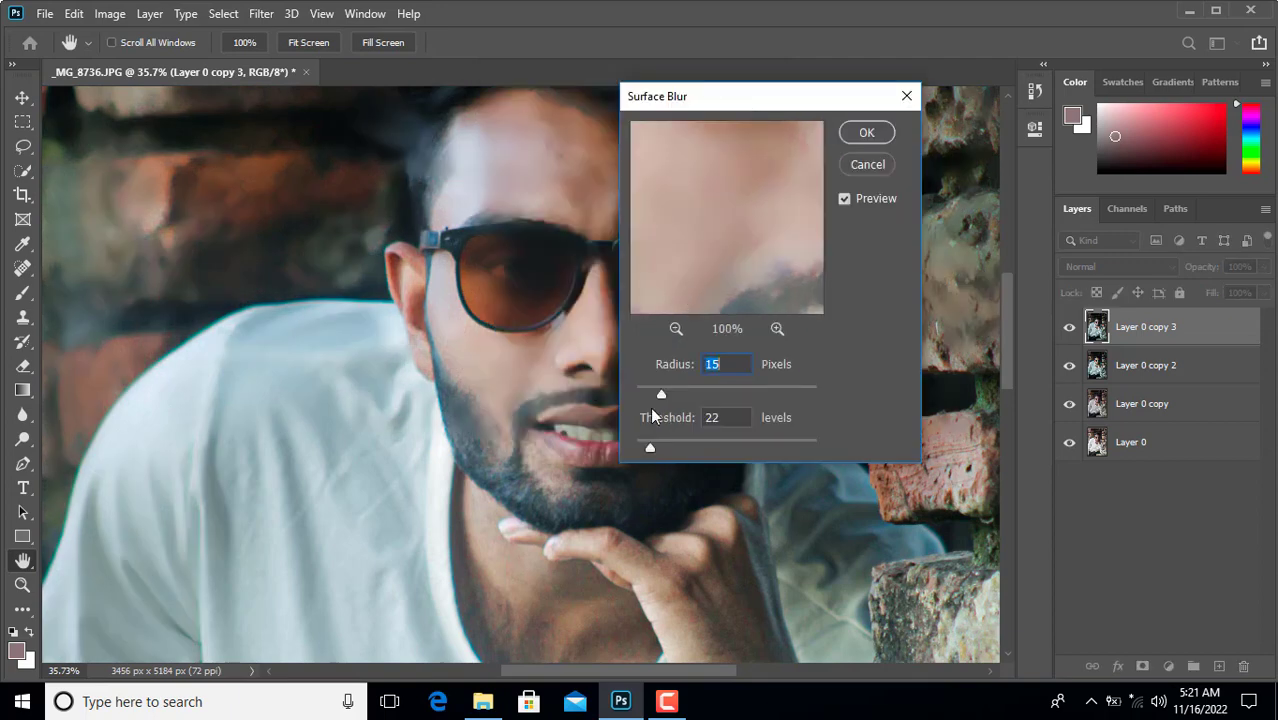
pyautogui.moveTo(661, 395); pyautogui.dragTo(665, 394)
pyautogui.moveTo(650, 447); pyautogui.dragTo(666, 447)
pyautogui.click(642, 447)
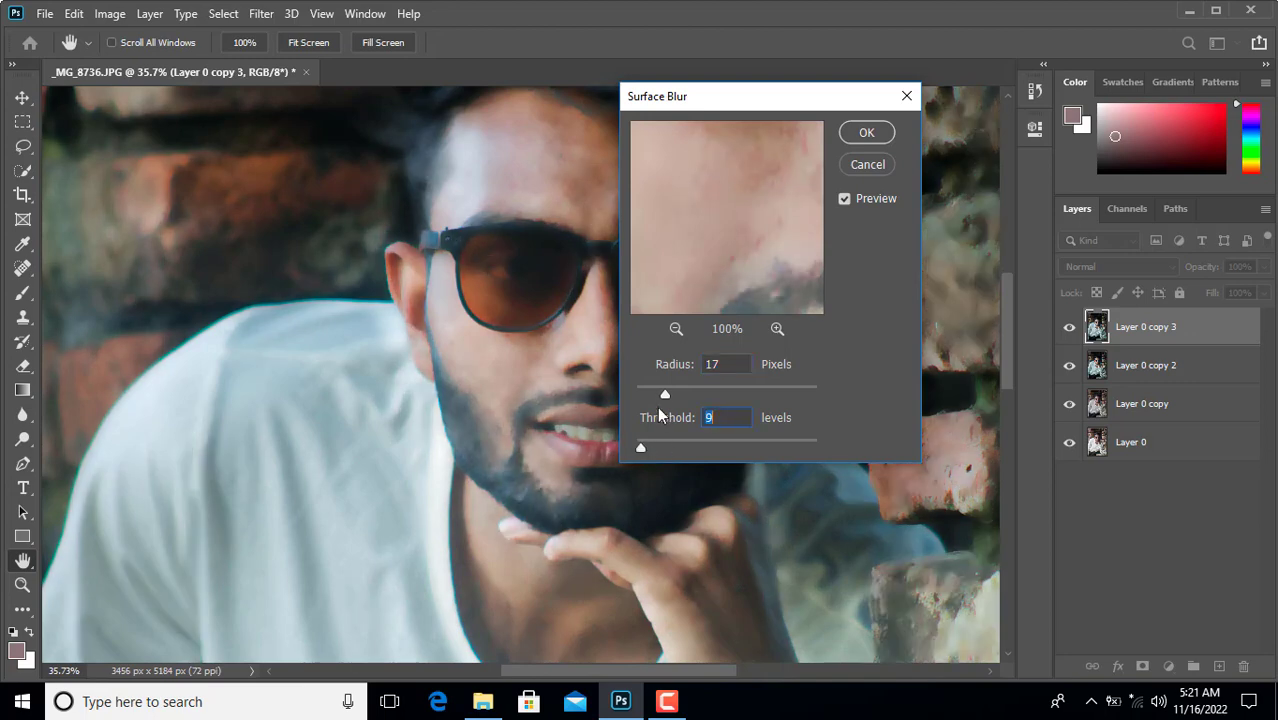
pyautogui.click(646, 446)
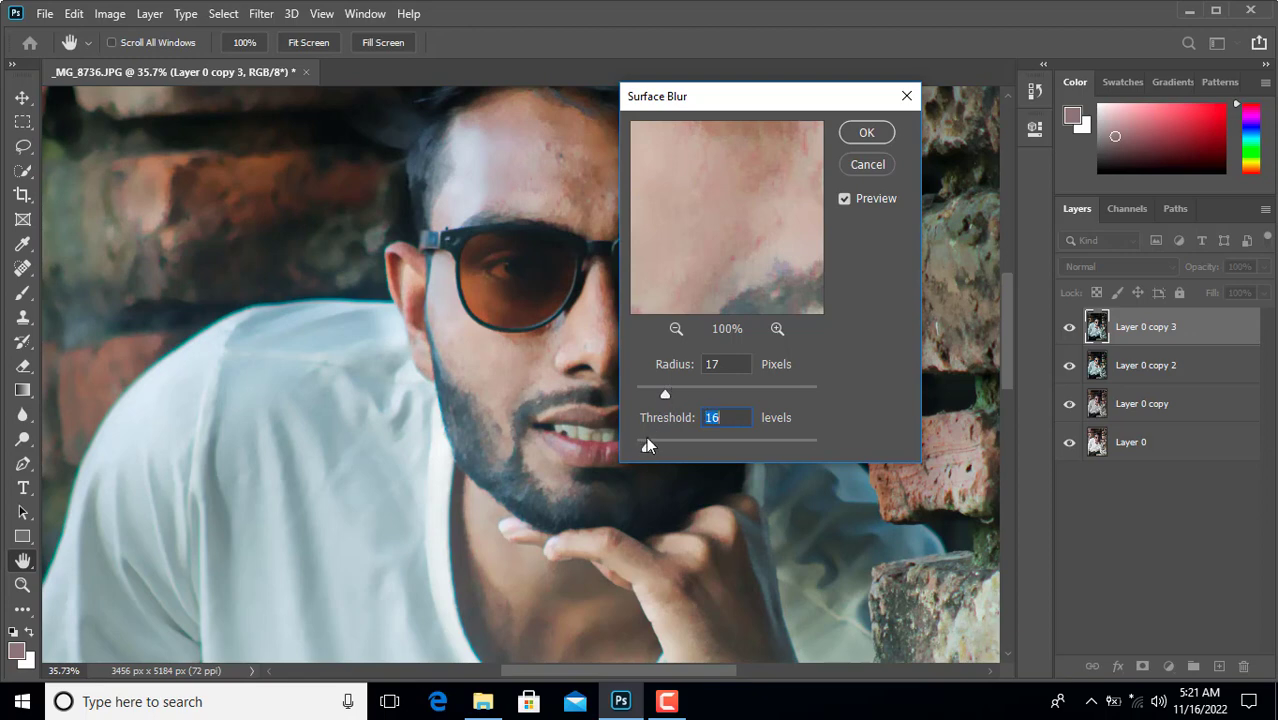
pyautogui.moveTo(646, 438); pyautogui.dragTo(654, 443)
pyautogui.moveTo(665, 393); pyautogui.dragTo(663, 394)
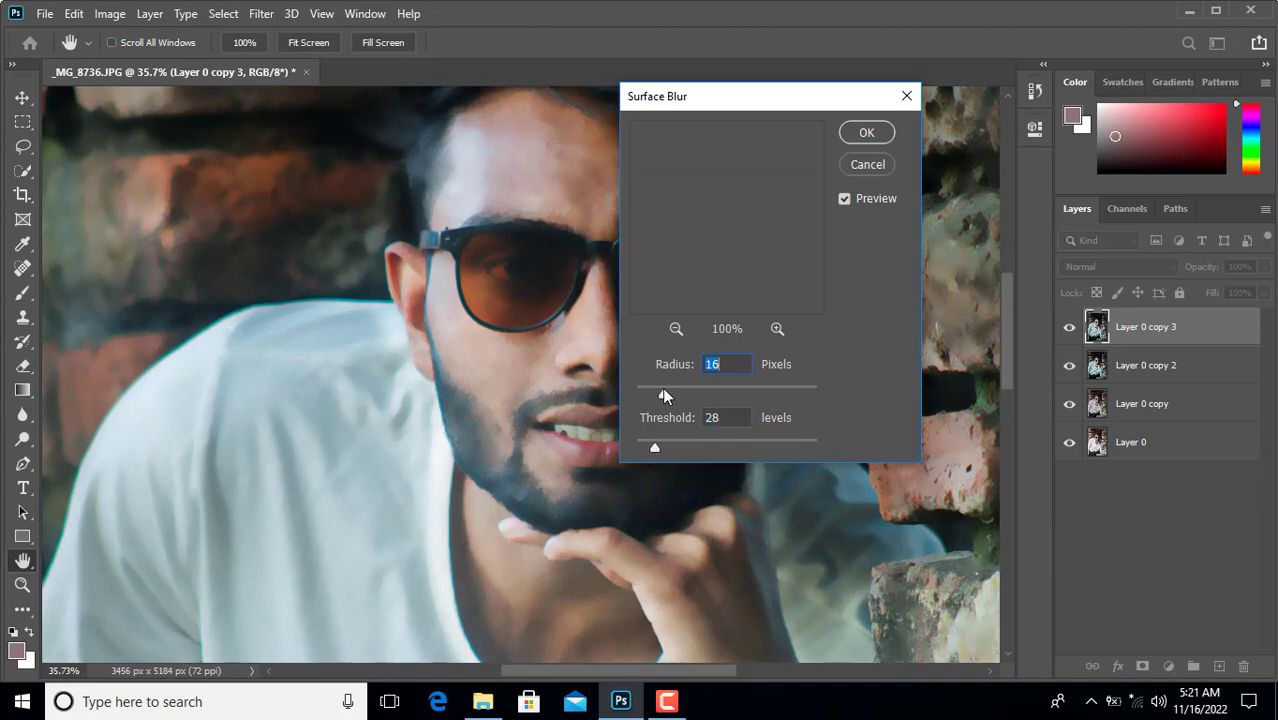
pyautogui.click(867, 132)
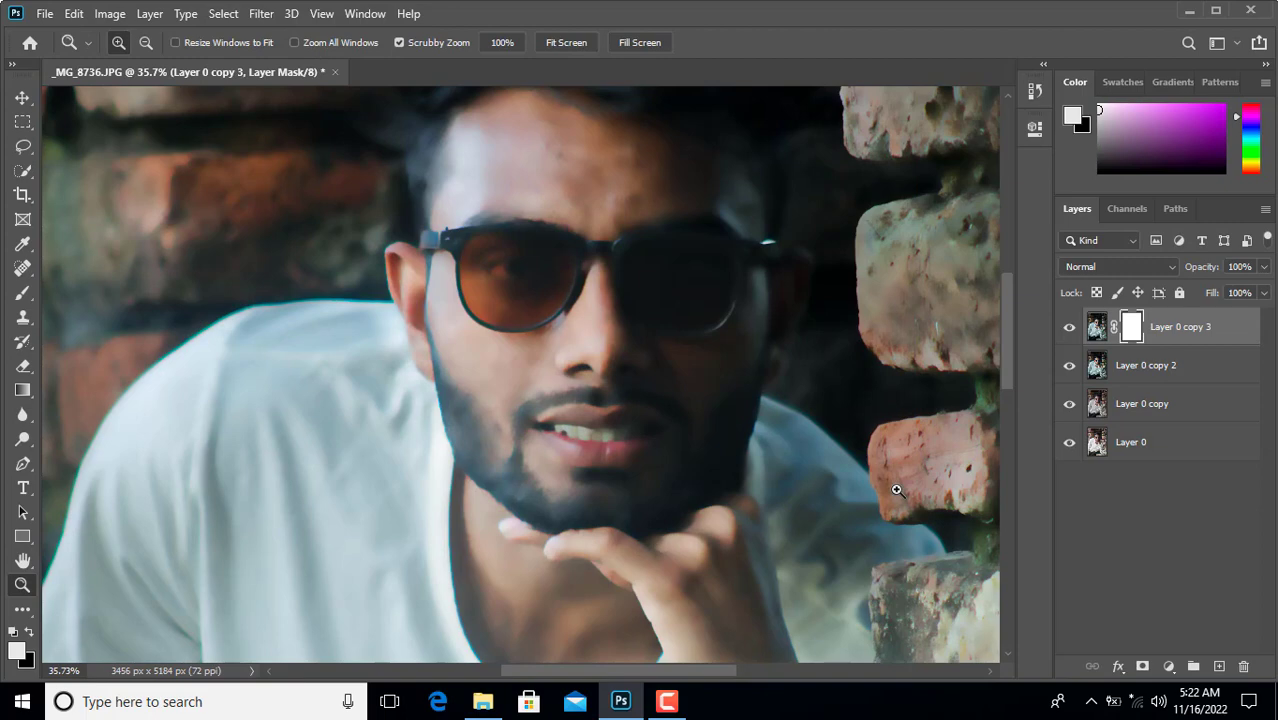
# Invert the blurred layer's mask to black and paint the skin smoothing back over the forehead and face, shrinking the brush for small areas
pyautogui.hotkey('ctrl', 'i')
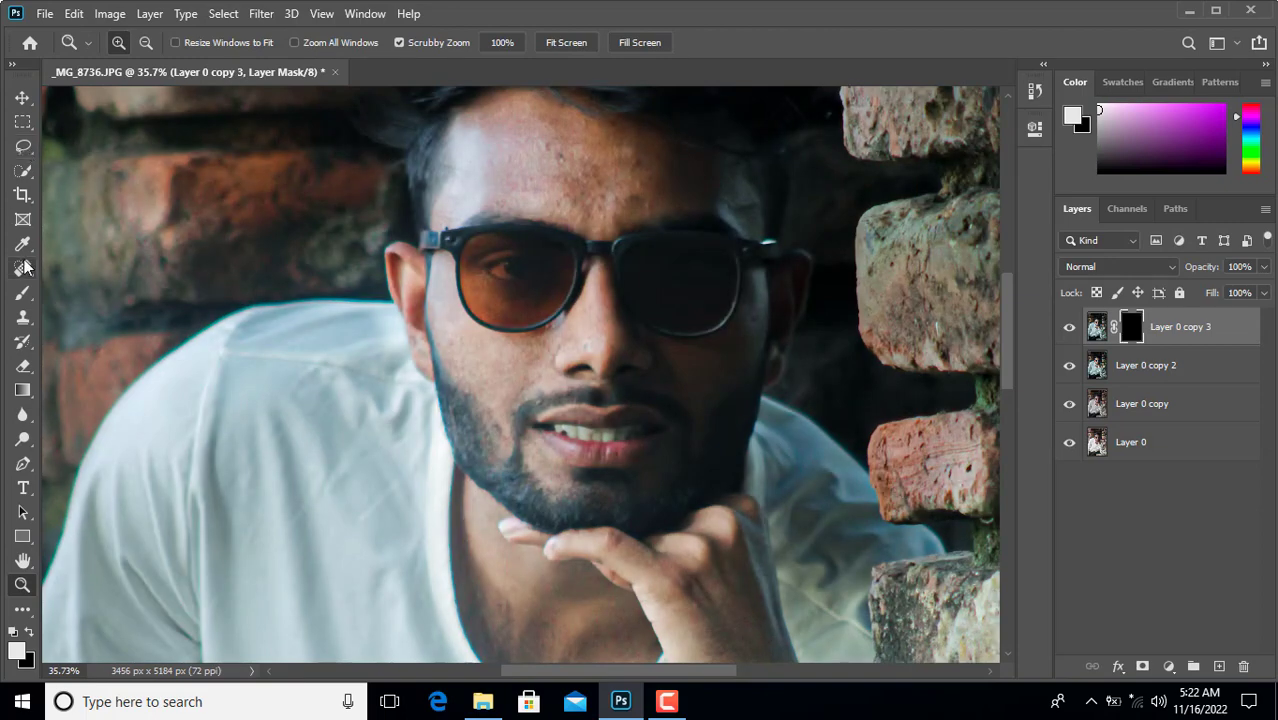
pyautogui.click(22, 292)
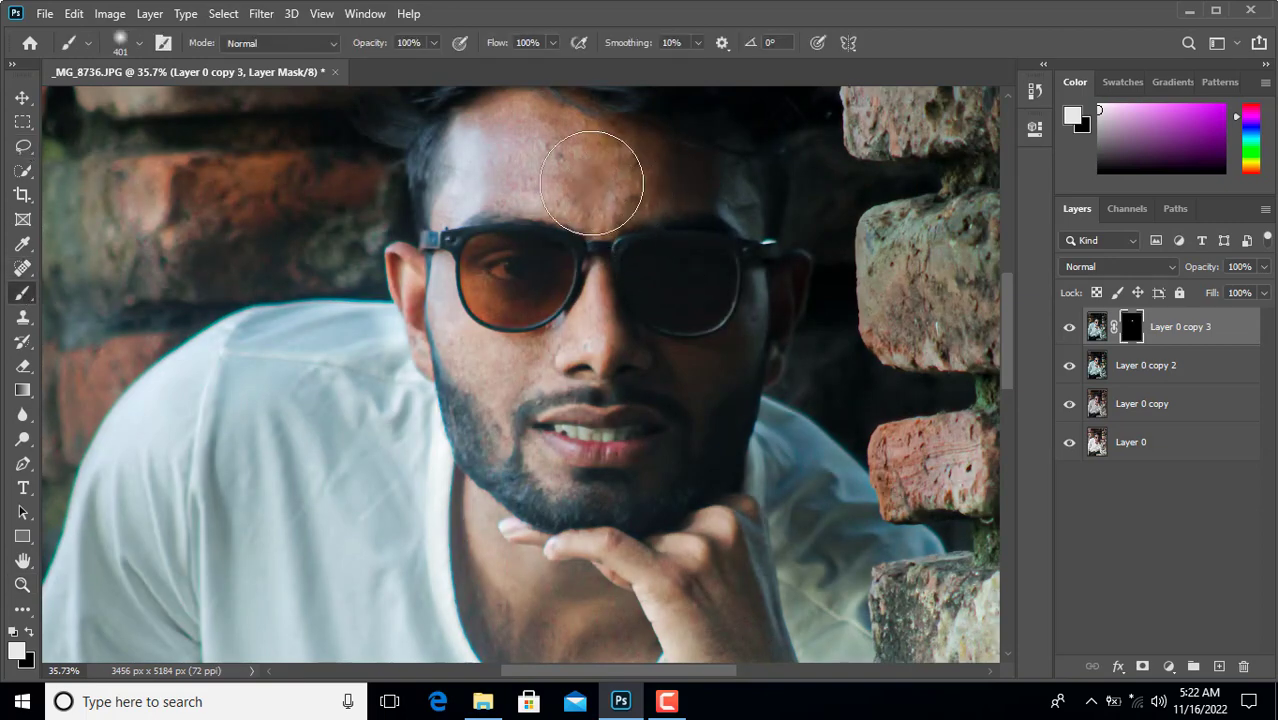
pyautogui.moveTo(586, 180); pyautogui.dragTo(520, 152)
pyautogui.press('[')
pyautogui.press('[')
pyautogui.press('[')
pyautogui.press('[')
pyautogui.press('[')
pyautogui.press('[')
pyautogui.press('[')
pyautogui.press('[')
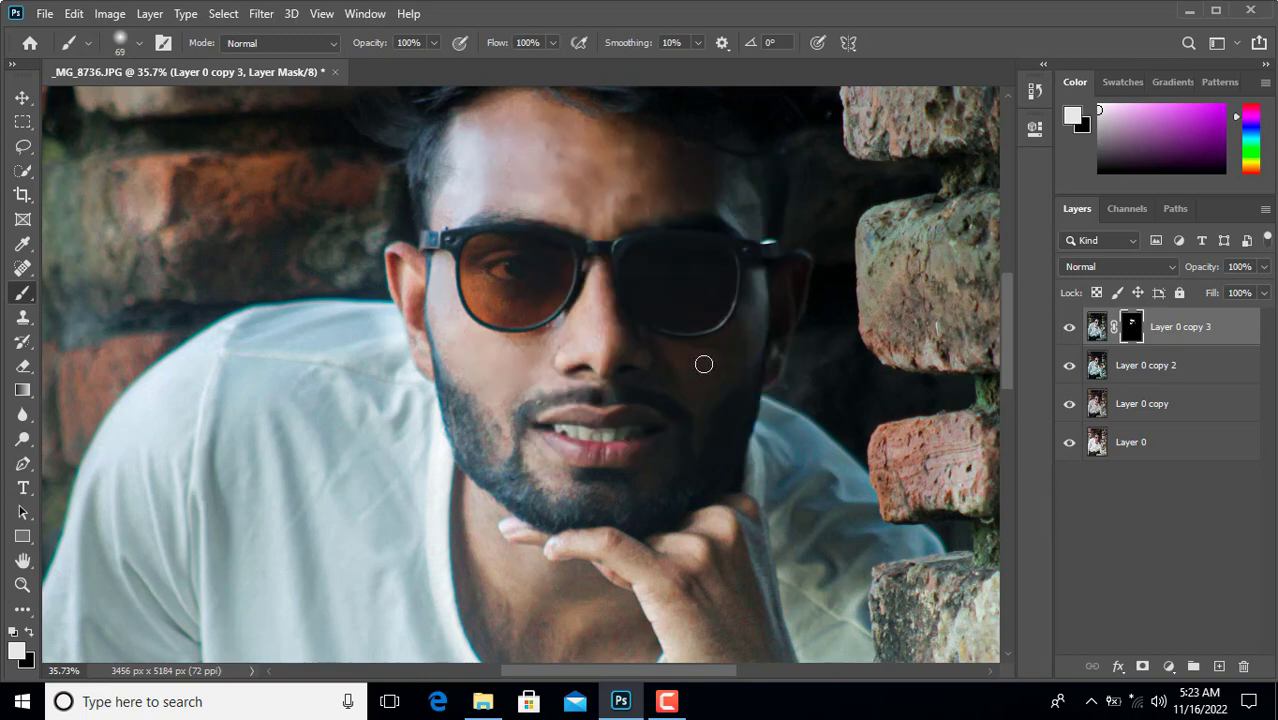
# Smooth the forehead skin on the image of Layer 0 copy 3, not its mask, using the Smudge tool at 11% strength
pyautogui.rightClick(22, 414)
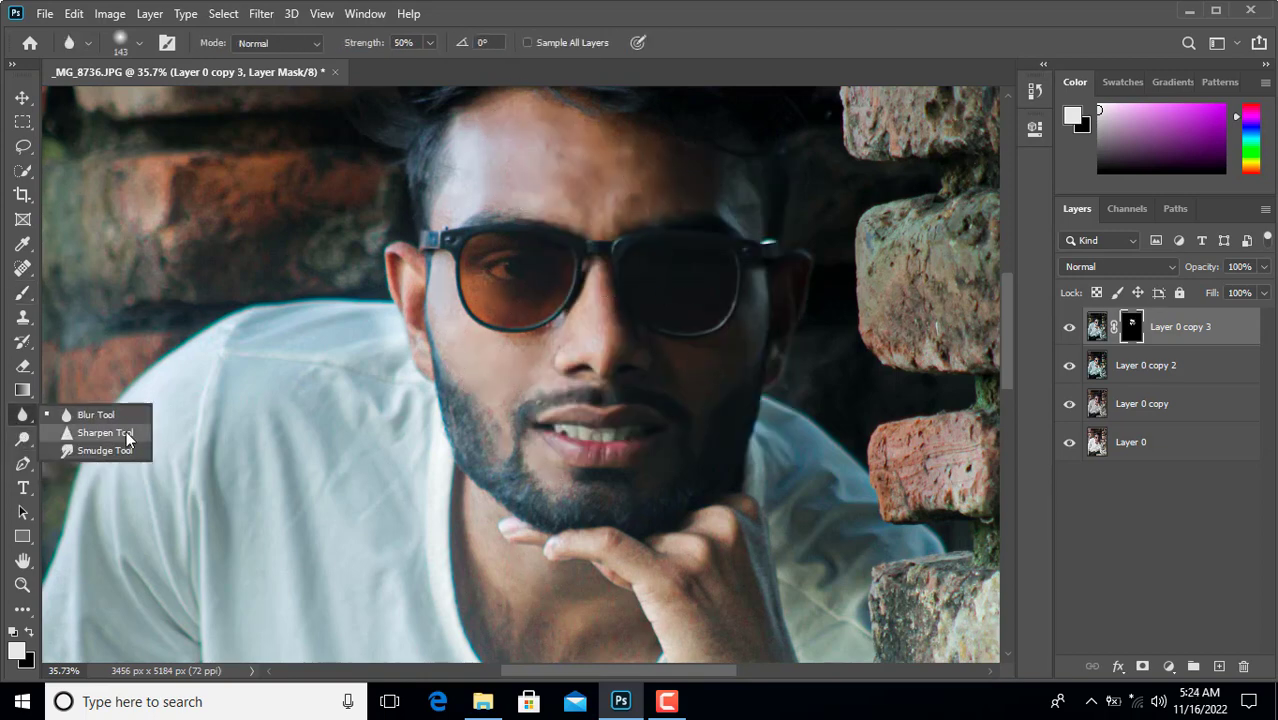
pyautogui.click(105, 450)
pyautogui.rightClick(567, 160)
pyautogui.click(1097, 327)
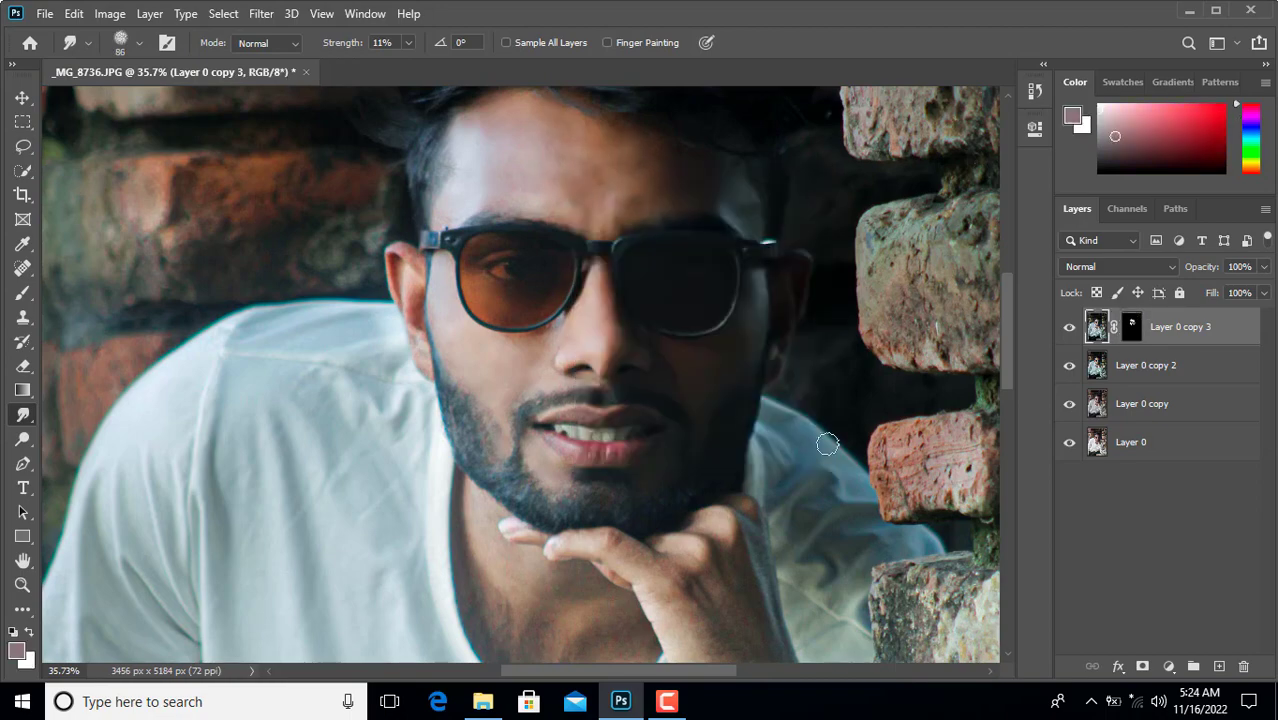
# Target the mask of Layer 0 copy 3 and paint the smoothing back over the remaining visible skin with a 75-pixel white brush
pyautogui.hotkey('ctrl', '\\')
pyautogui.press('b')
pyautogui.scroll(-5, 628, 471)
pyautogui.rightClick(483, 386)
pyautogui.moveTo(483, 386)
pyautogui.mouseDown()
pyautogui.moveTo(518, 363)
pyautogui.moveTo(687, 396)
pyautogui.mouseUp()
pyautogui.rightClick(737, 374)
pyautogui.click(893, 410)
pyautogui.press('Return')
pyautogui.moveTo(1008, 385); pyautogui.dragTo(1019, 417)
pyautogui.scroll(-4, 810, 508)
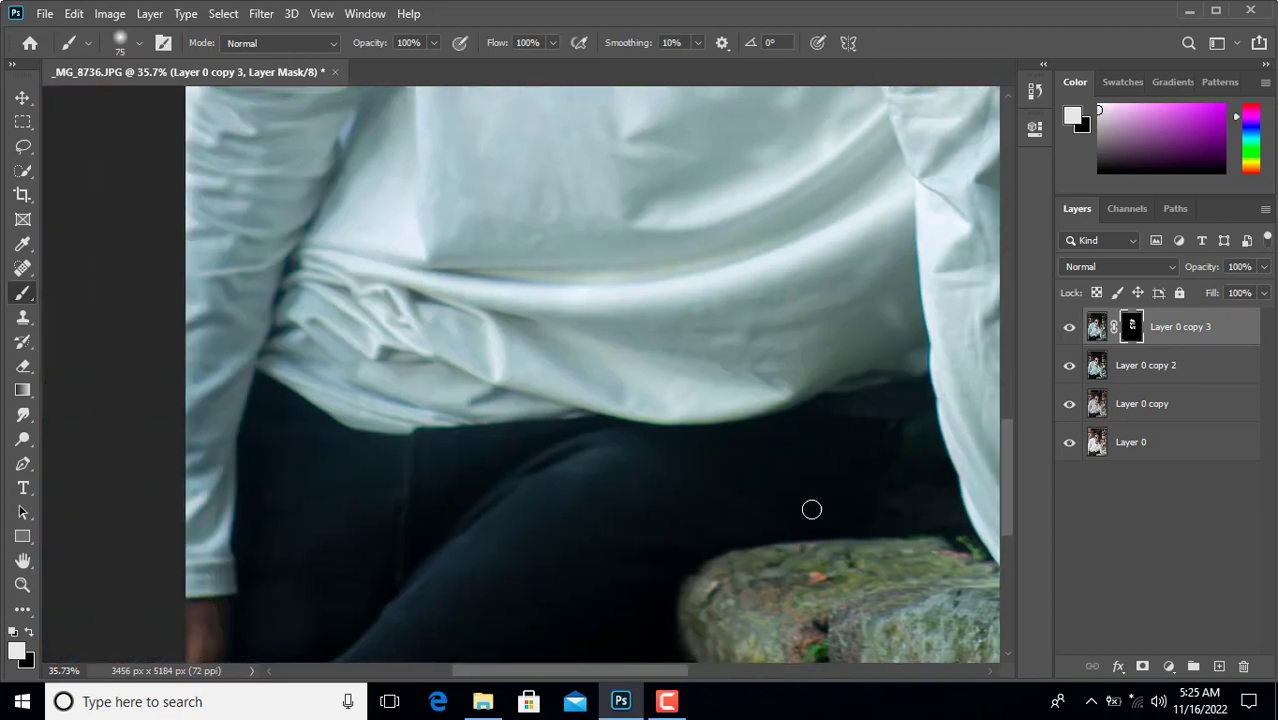
# Apply the layer mask of Layer 0 copy 3 and merge the layer down into Layer 0 copy 2
pyautogui.scroll(10, 596, 633)
pyautogui.press('z')
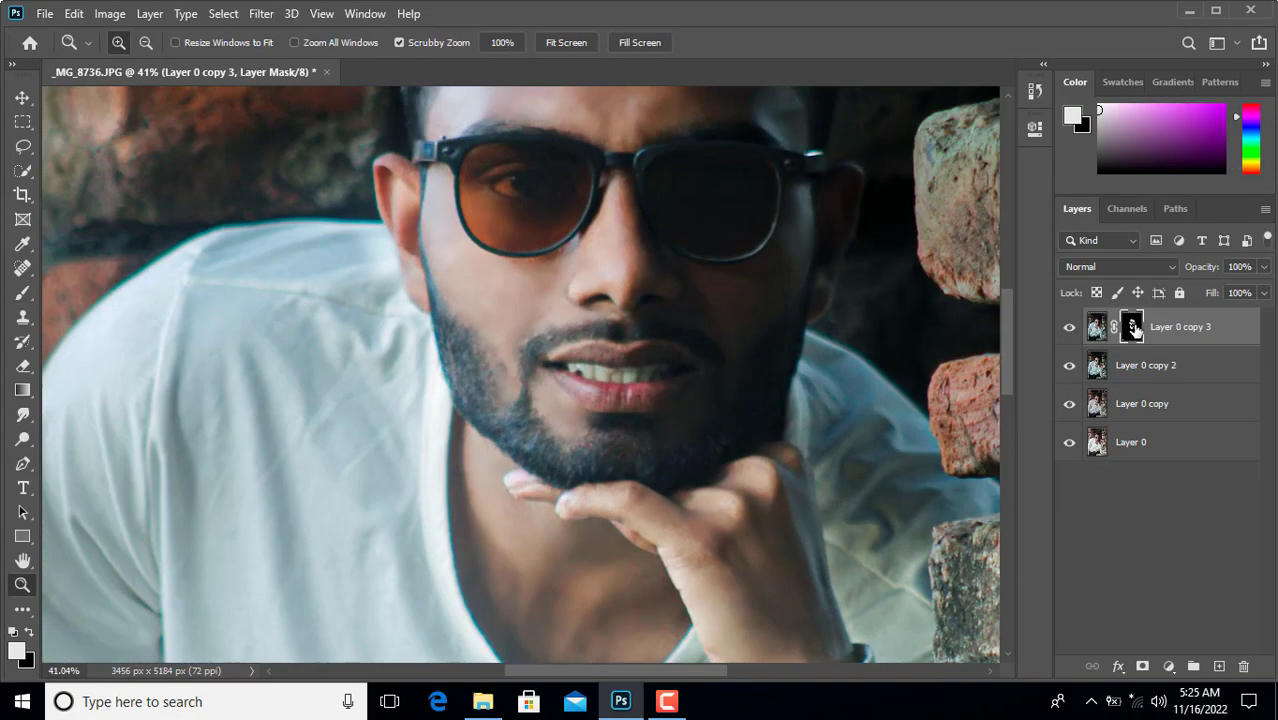
pyautogui.rightClick(1133, 330)
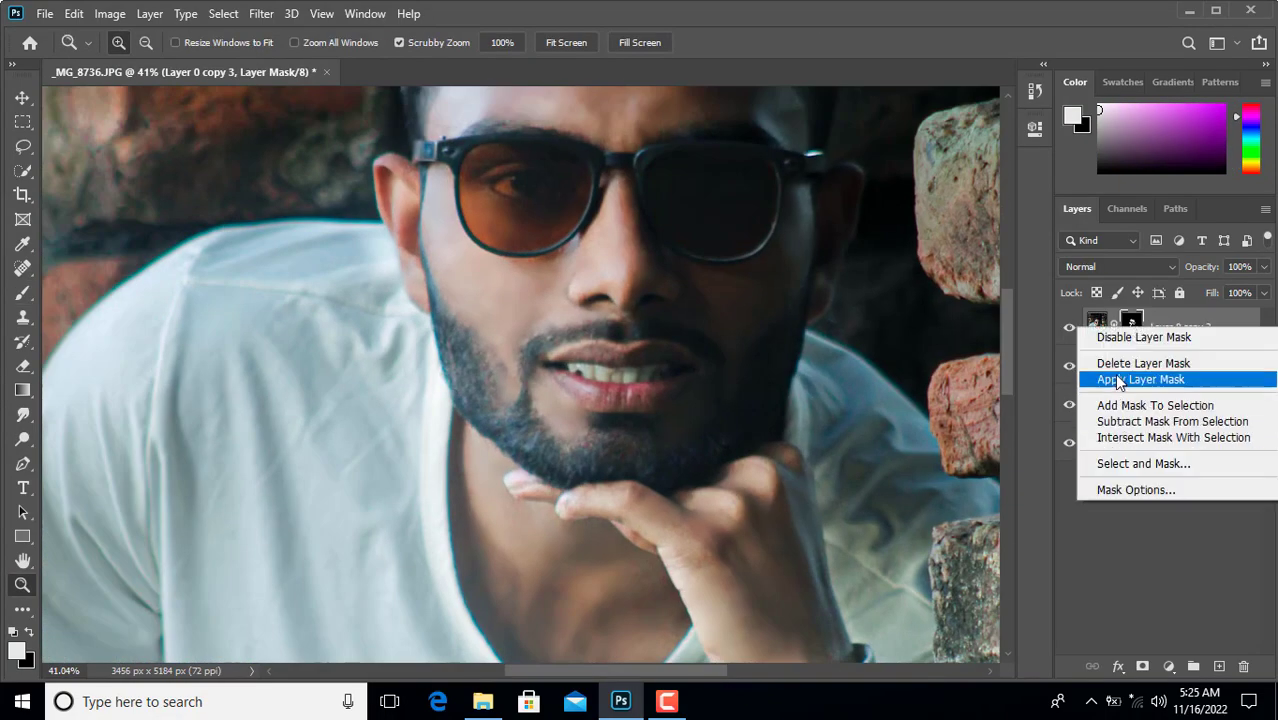
pyautogui.click(1114, 374)
pyautogui.rightClick(1114, 334)
pyautogui.click(928, 556)
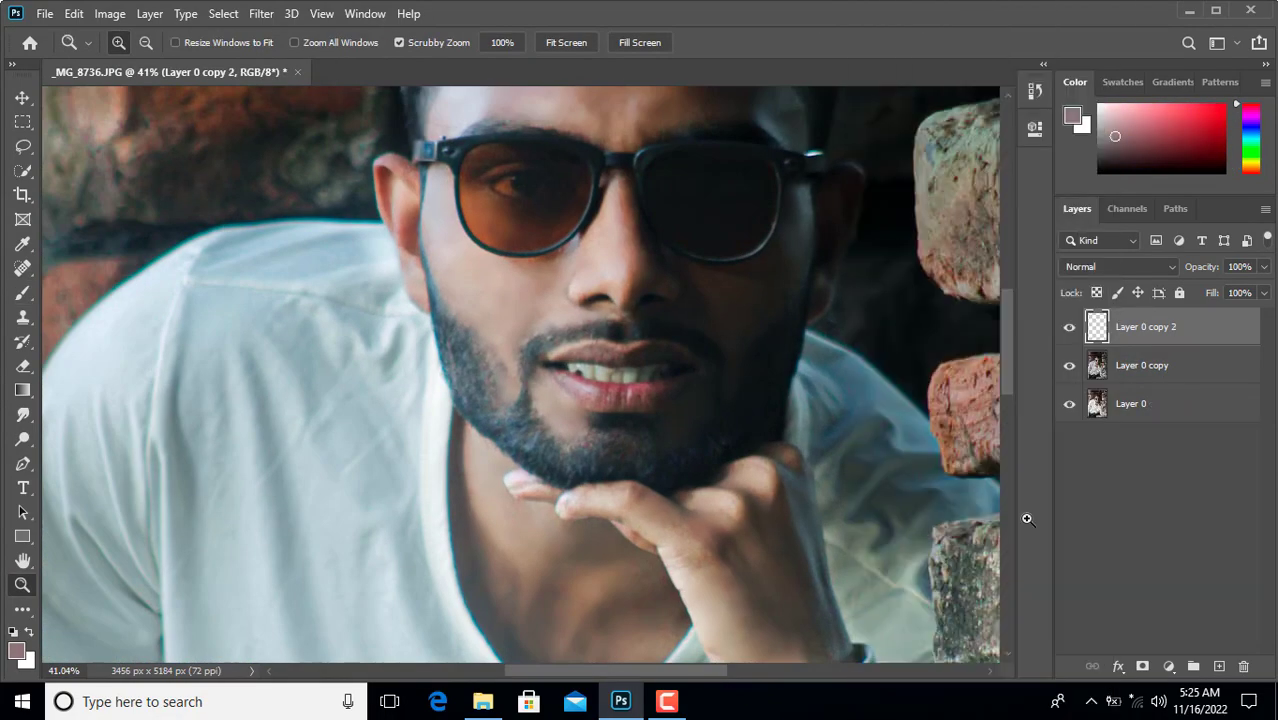
# Duplicate the merged Layer 0 copy 2 and set the foreground colour to an orange-brown sampled from the photo
pyautogui.hotkey('ctrl', 'j')
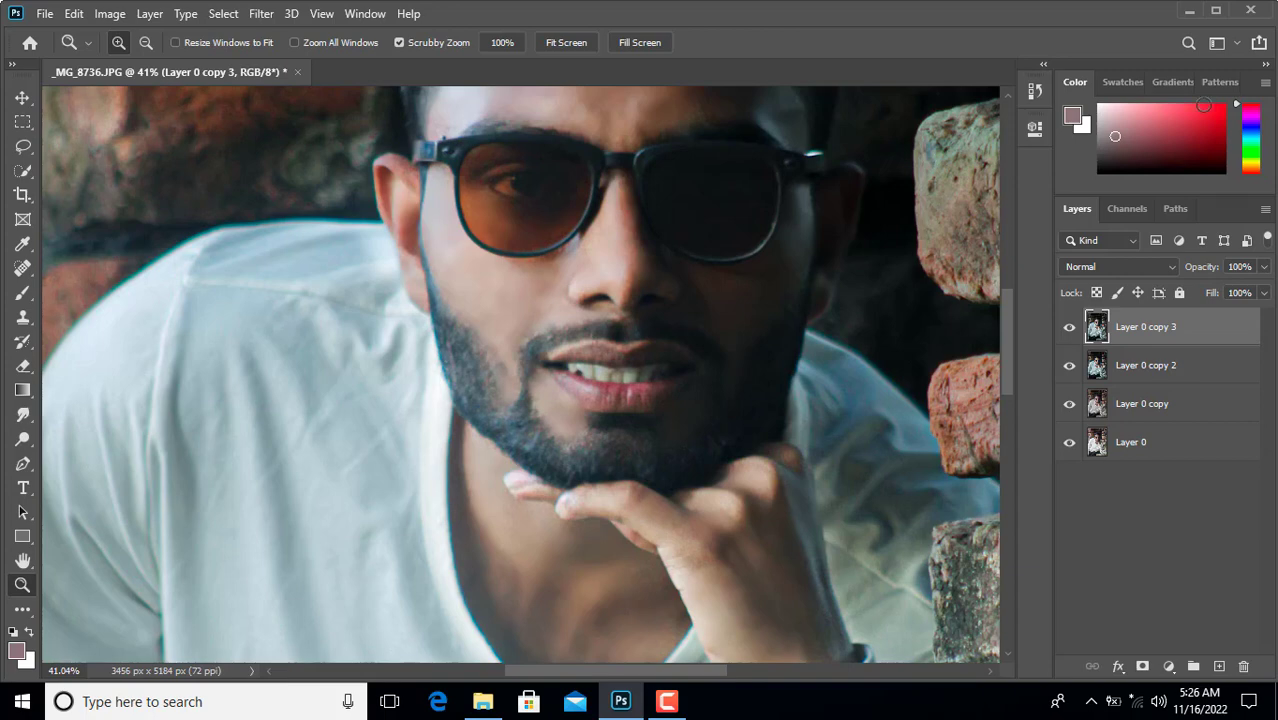
pyautogui.click(15, 651)
pyautogui.click(570, 216)
pyautogui.moveTo(489, 146); pyautogui.dragTo(430, 250)
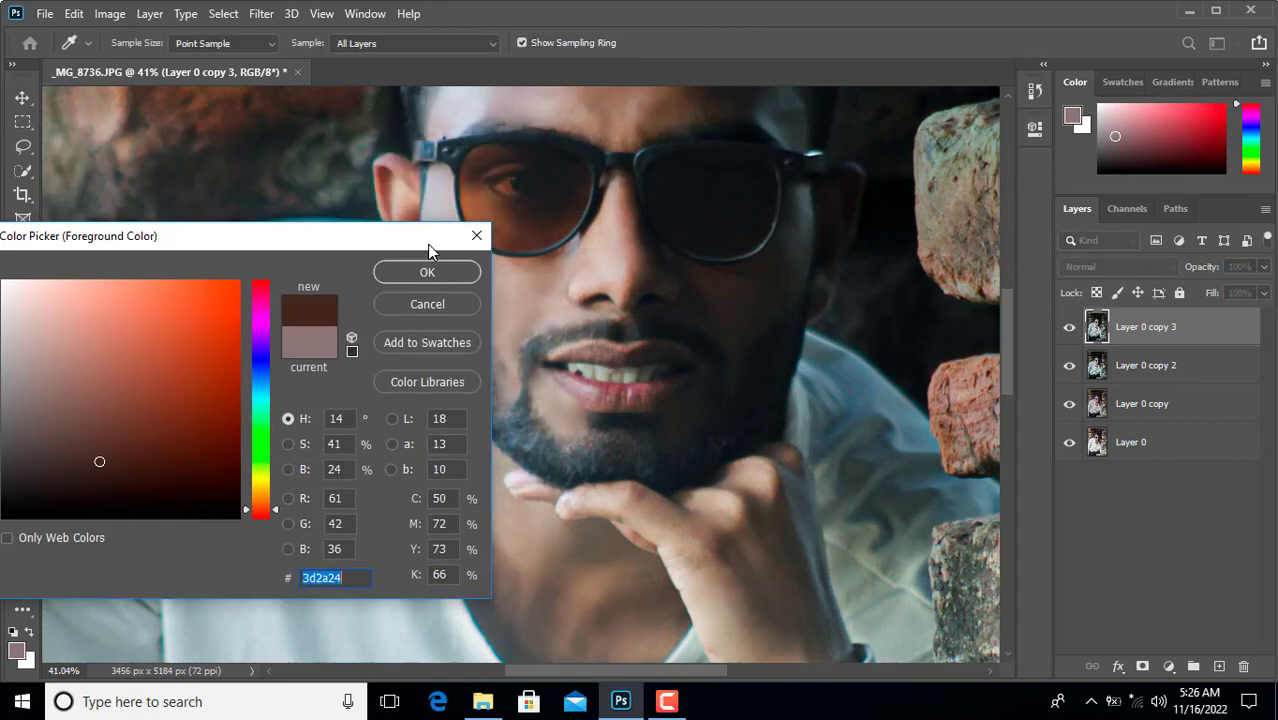
pyautogui.click(474, 186)
pyautogui.click(472, 188)
pyautogui.click(427, 272)
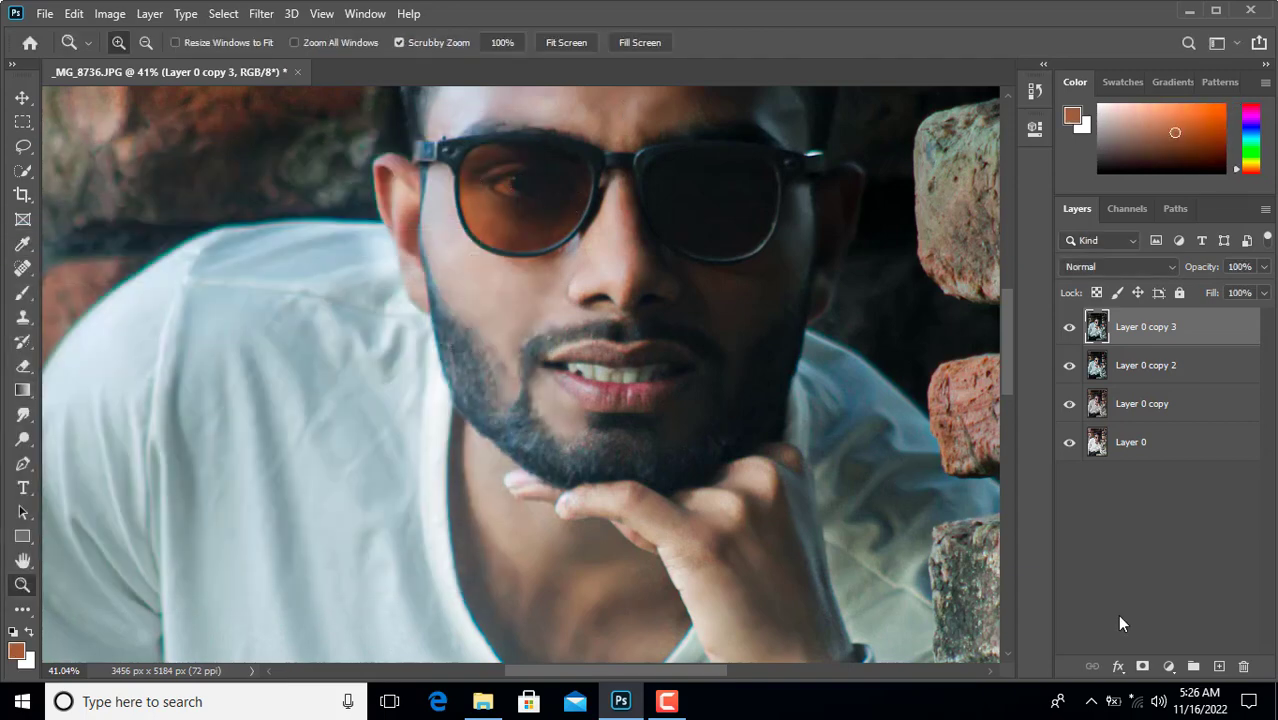
# Paint the darker sunglass lens orange-brown on a new layer and blend that layer as Soft Light at 58% opacity
pyautogui.click(1219, 666)
pyautogui.press('b')
pyautogui.moveTo(658, 160)
pyautogui.mouseDown()
pyautogui.moveTo(657, 198)
pyautogui.moveTo(691, 230)
pyautogui.moveTo(674, 224)
pyautogui.moveTo(712, 243)
pyautogui.moveTo(744, 237)
pyautogui.moveTo(720, 244)
pyautogui.moveTo(753, 228)
pyautogui.moveTo(764, 191)
pyautogui.moveTo(742, 164)
pyautogui.moveTo(671, 166)
pyautogui.moveTo(706, 222)
pyautogui.moveTo(753, 204)
pyautogui.moveTo(705, 226)
pyautogui.mouseUp()
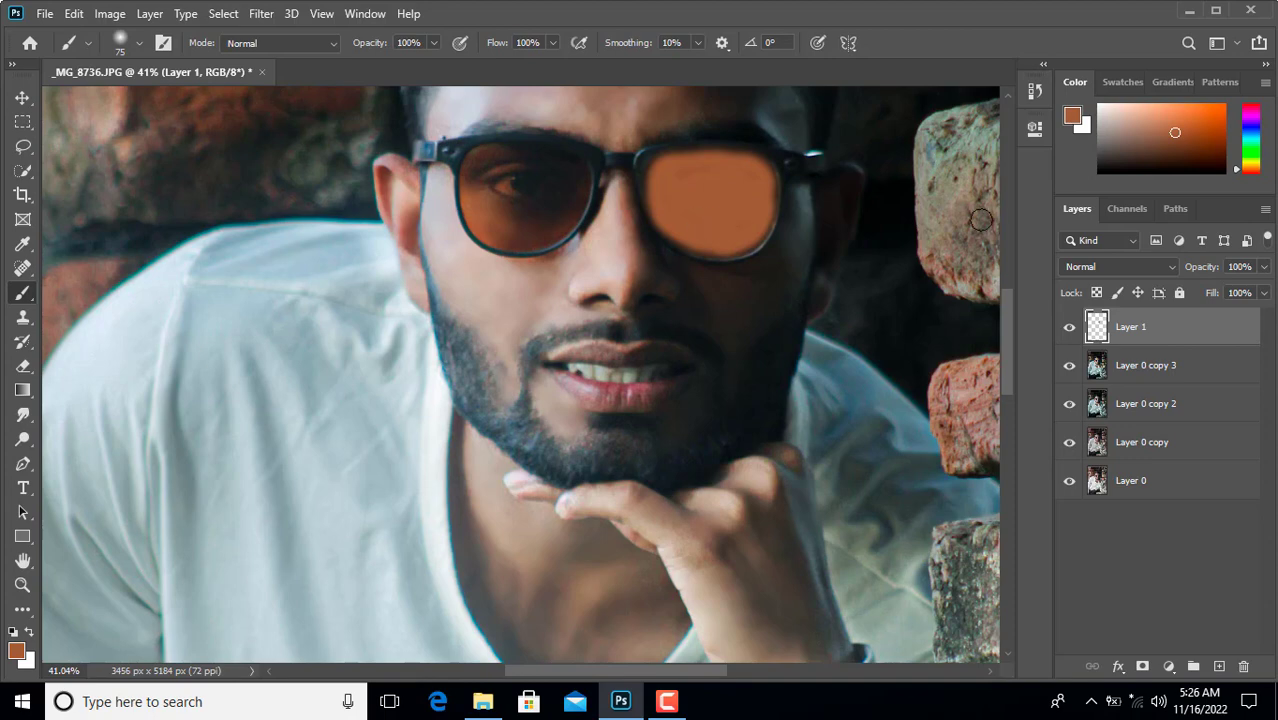
pyautogui.click(1130, 272)
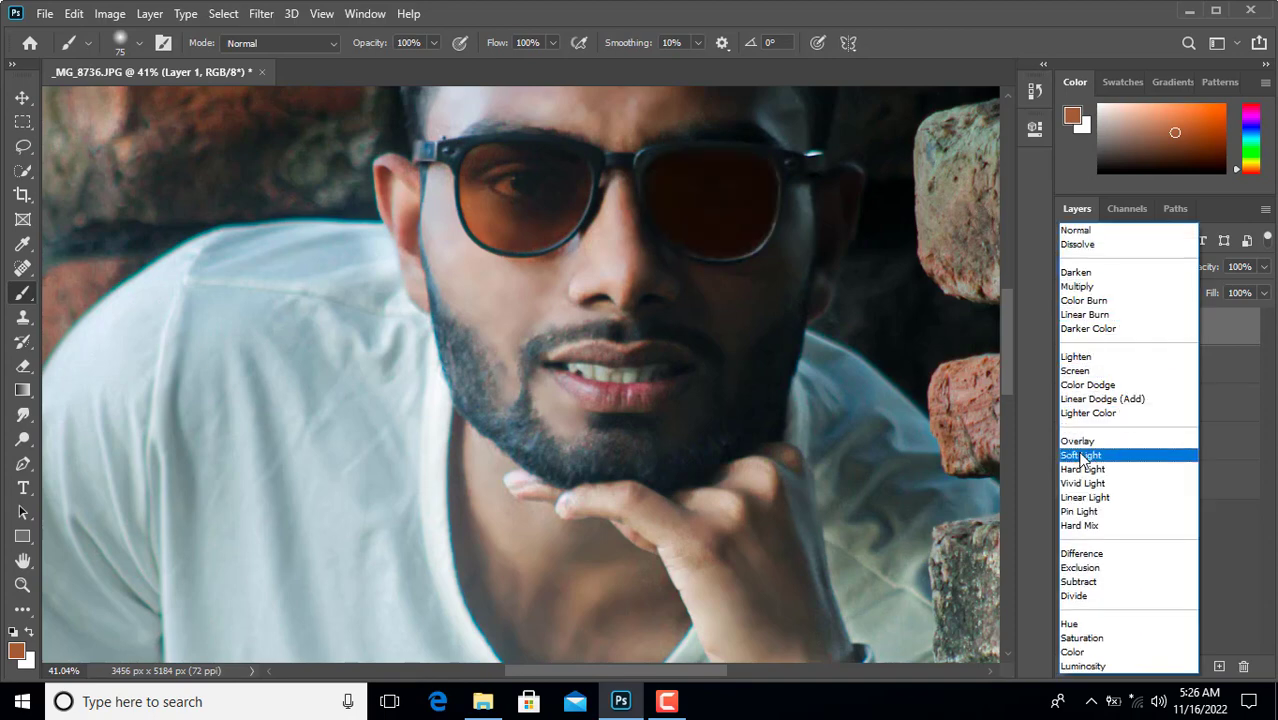
pyautogui.click(1080, 456)
pyautogui.moveTo(1210, 272); pyautogui.dragTo(1168, 274)
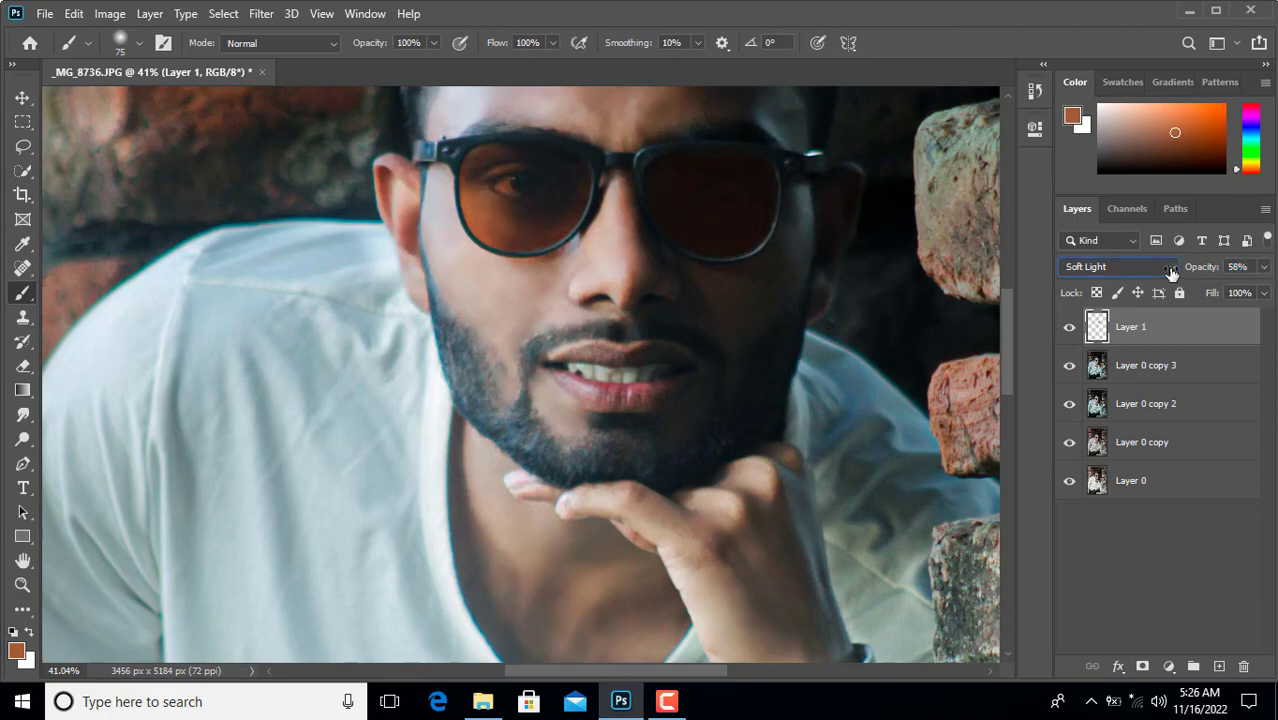
# Lightly erase the tint on Layer 1 around the eye area of the darker lens with the Eraser at 32% opacity
pyautogui.click(22, 585)
pyautogui.moveTo(349, 502); pyautogui.dragTo(100, 508)
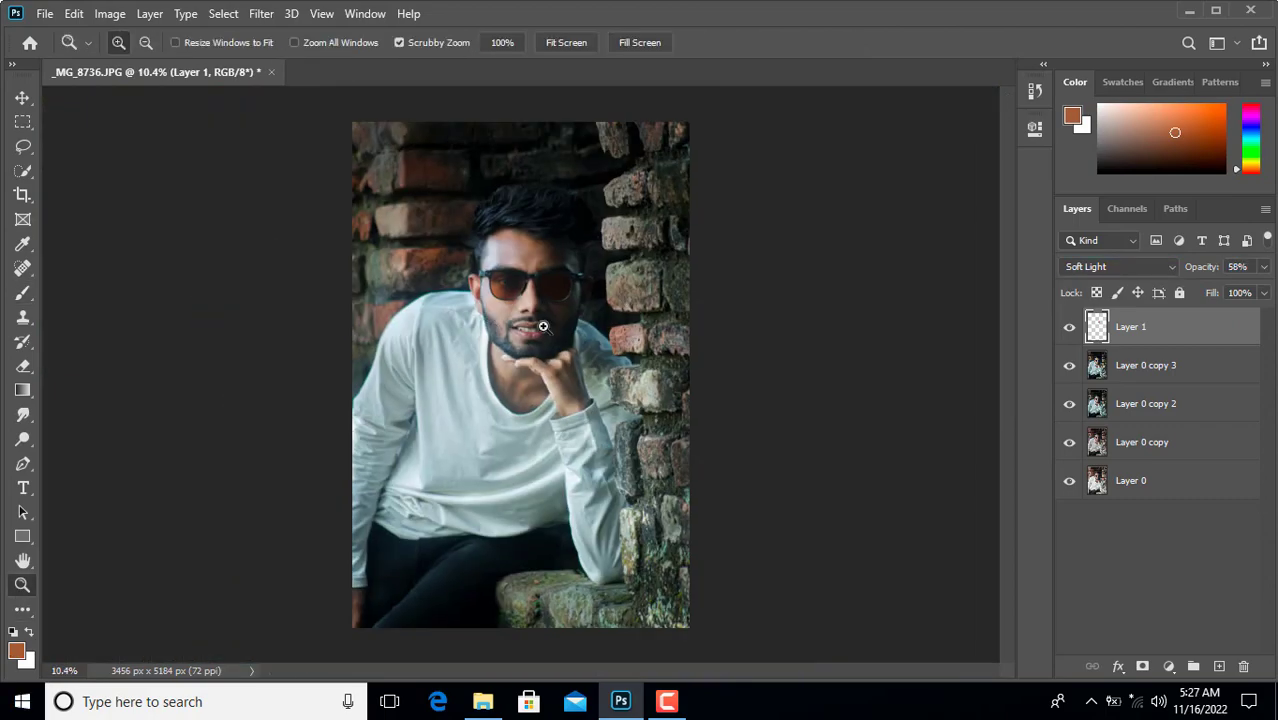
pyautogui.scroll(8, 543, 326)
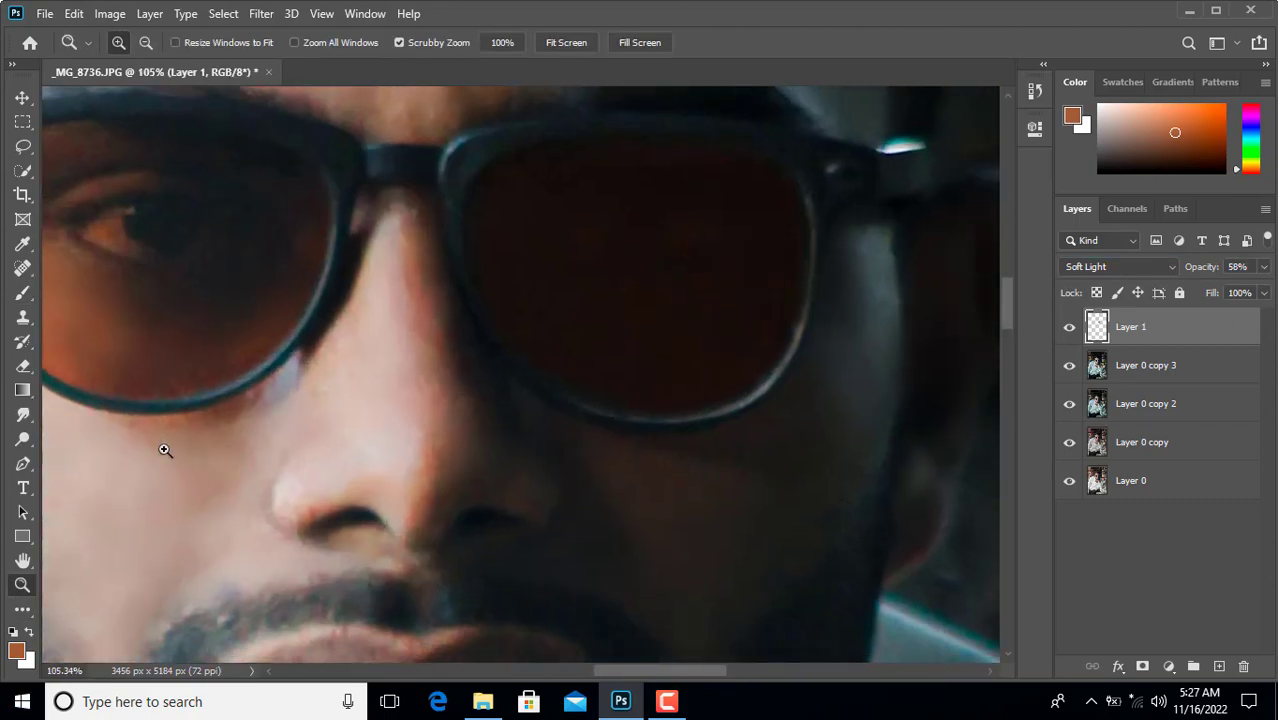
pyautogui.click(22, 365)
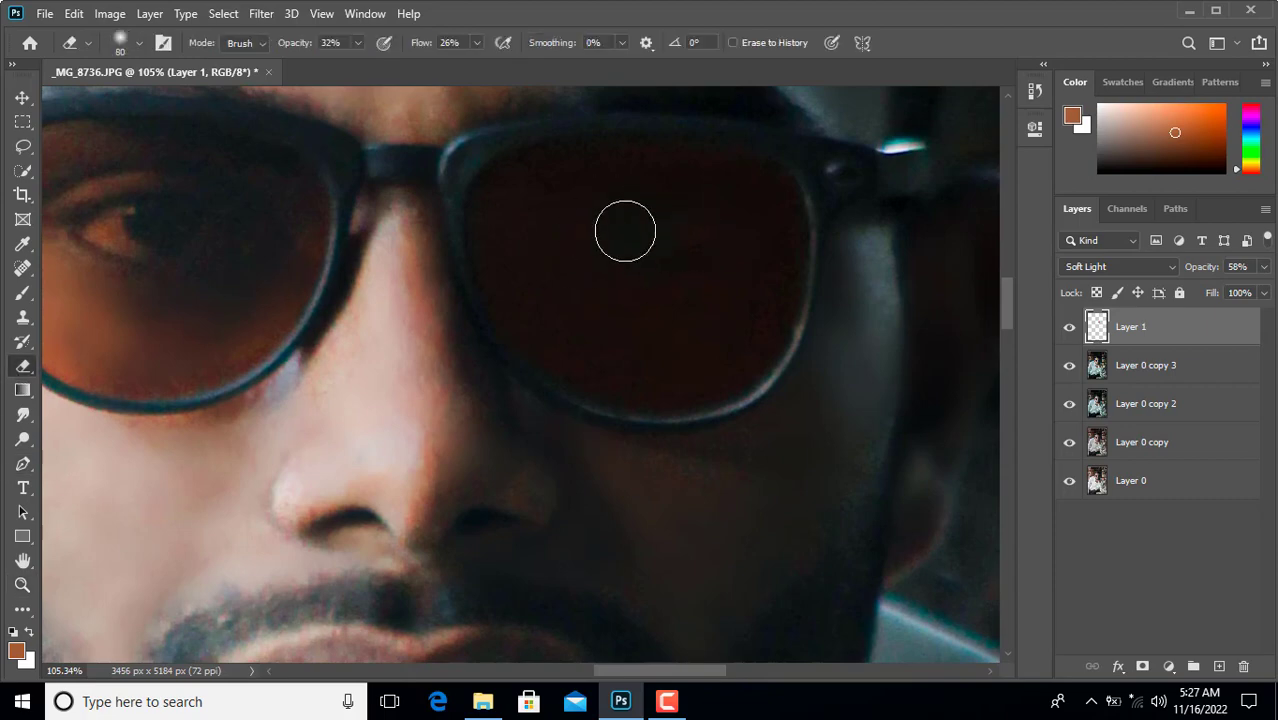
# Dodge the midtones inside the darker lens on Layer 0 copy 3 at 50% exposure and check the whole portrait
pyautogui.click(22, 438)
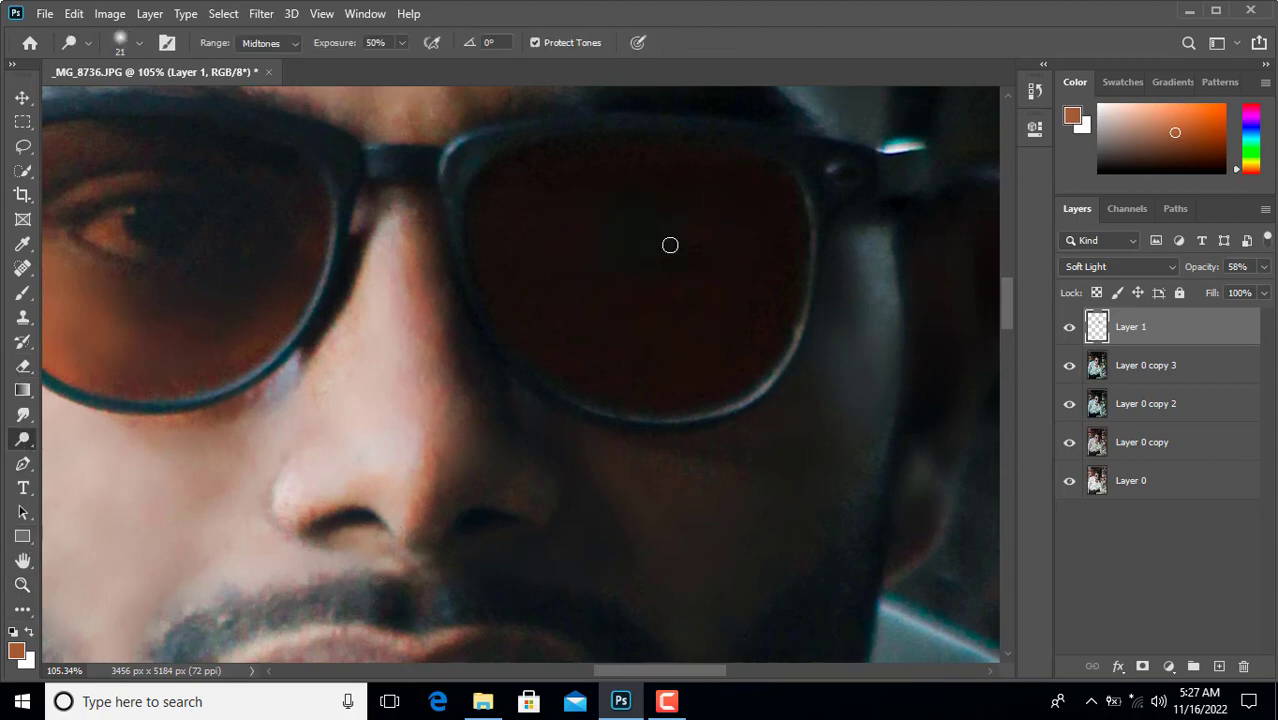
pyautogui.click(1159, 369)
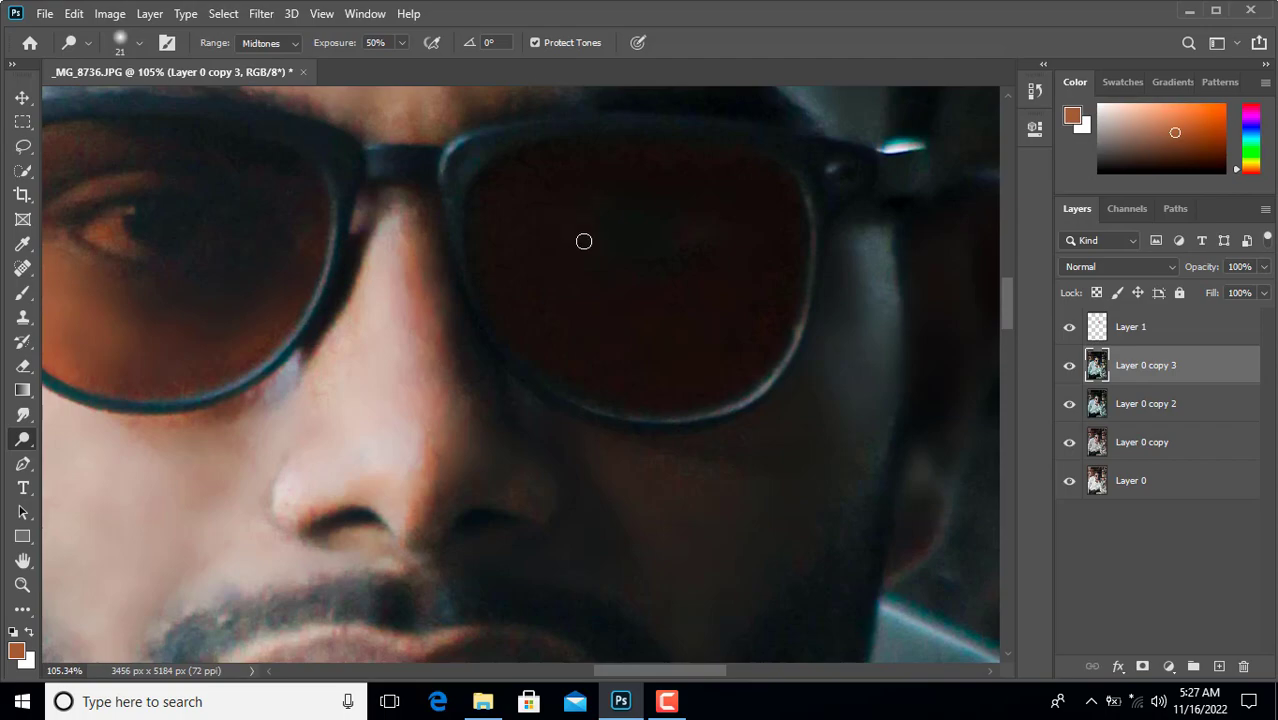
pyautogui.click(22, 585)
pyautogui.moveTo(240, 508); pyautogui.dragTo(60, 540)
pyautogui.scroll(5, 579, 251)
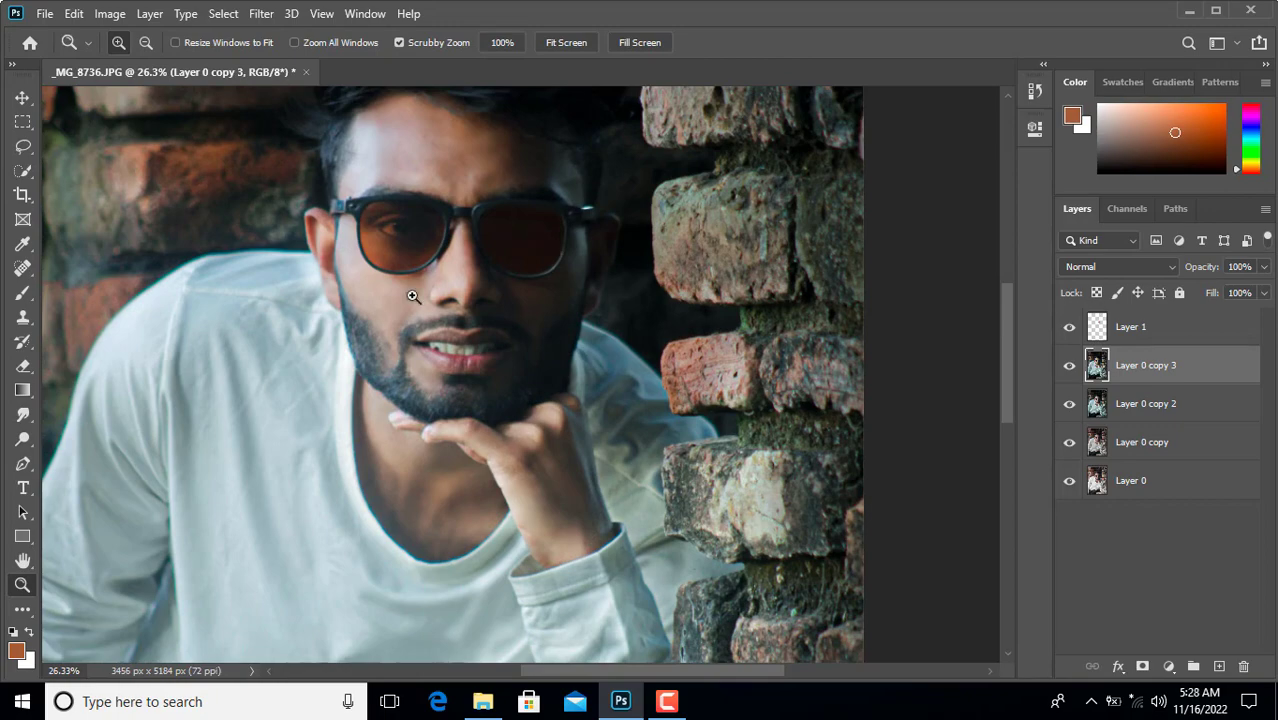
pyautogui.scroll(-3, 412, 296)
pyautogui.scroll(4, 547, 364)
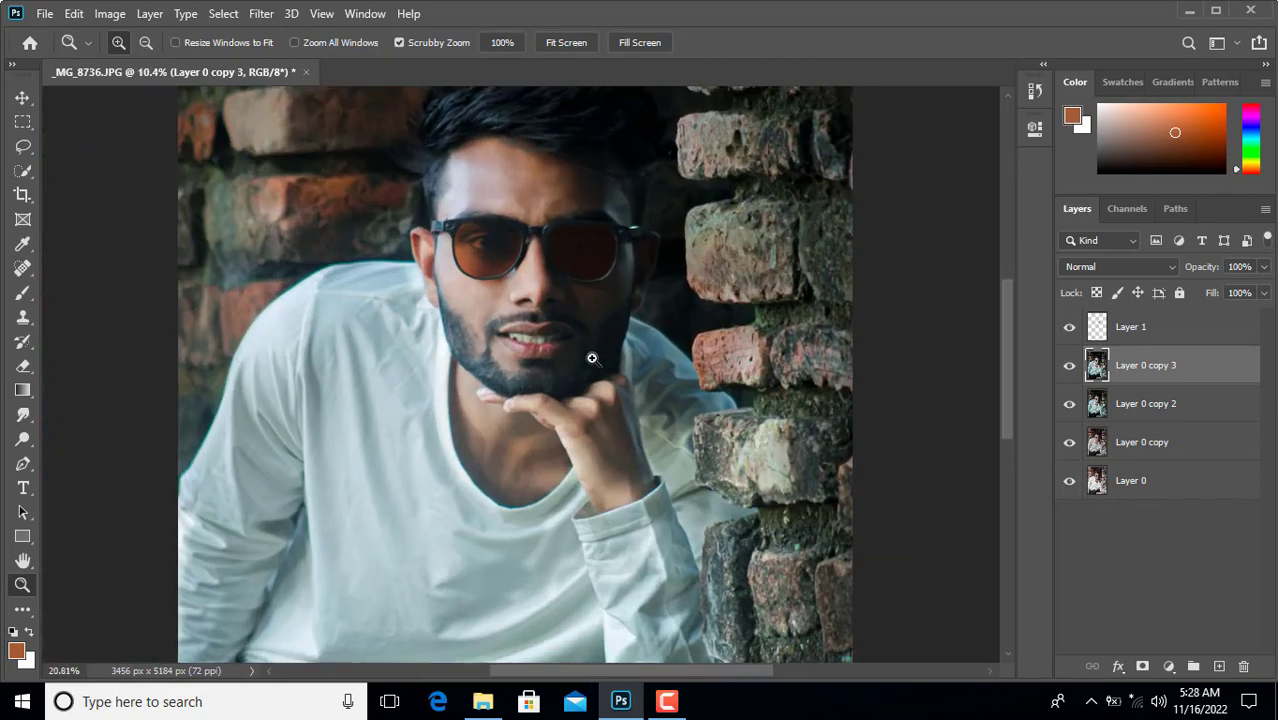
# Add a Selective Color adjustment above Layer 0 copy 3, setting black to +55% and reducing cyan in the Reds
pyautogui.click(1169, 666)
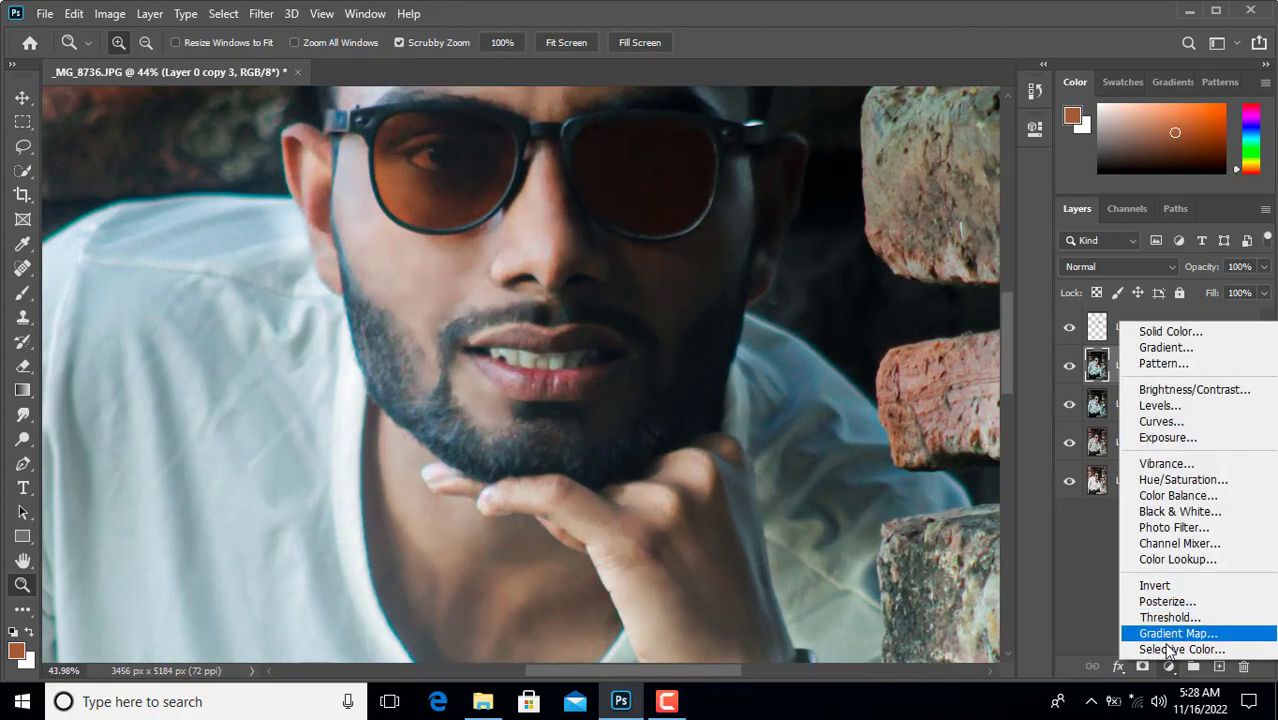
pyautogui.click(1165, 649)
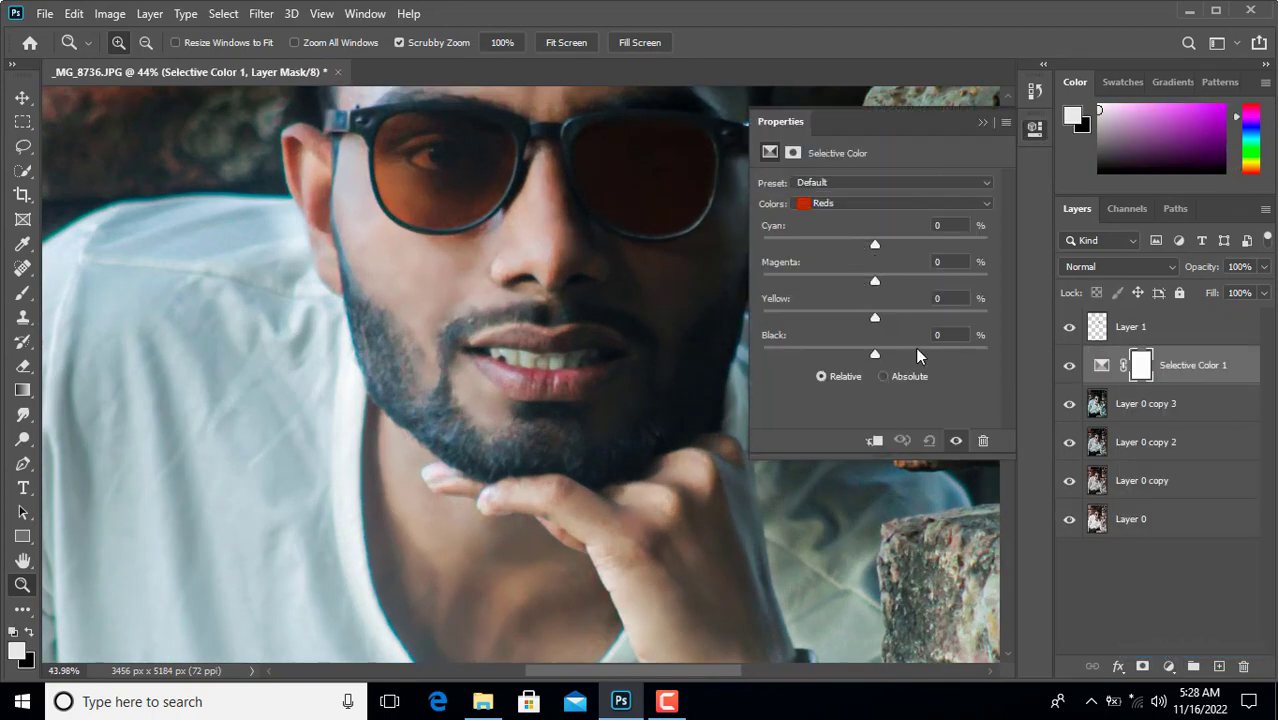
pyautogui.moveTo(917, 355); pyautogui.dragTo(938, 358)
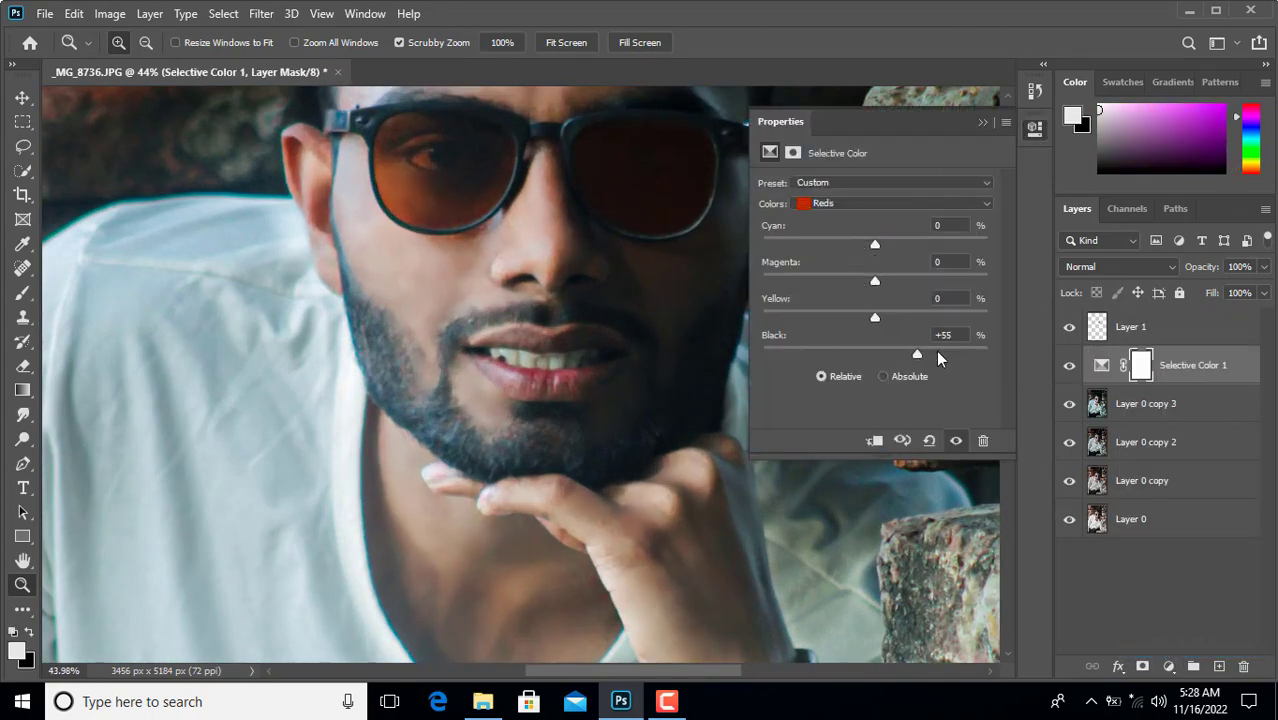
pyautogui.click(835, 243)
pyautogui.click(1034, 133)
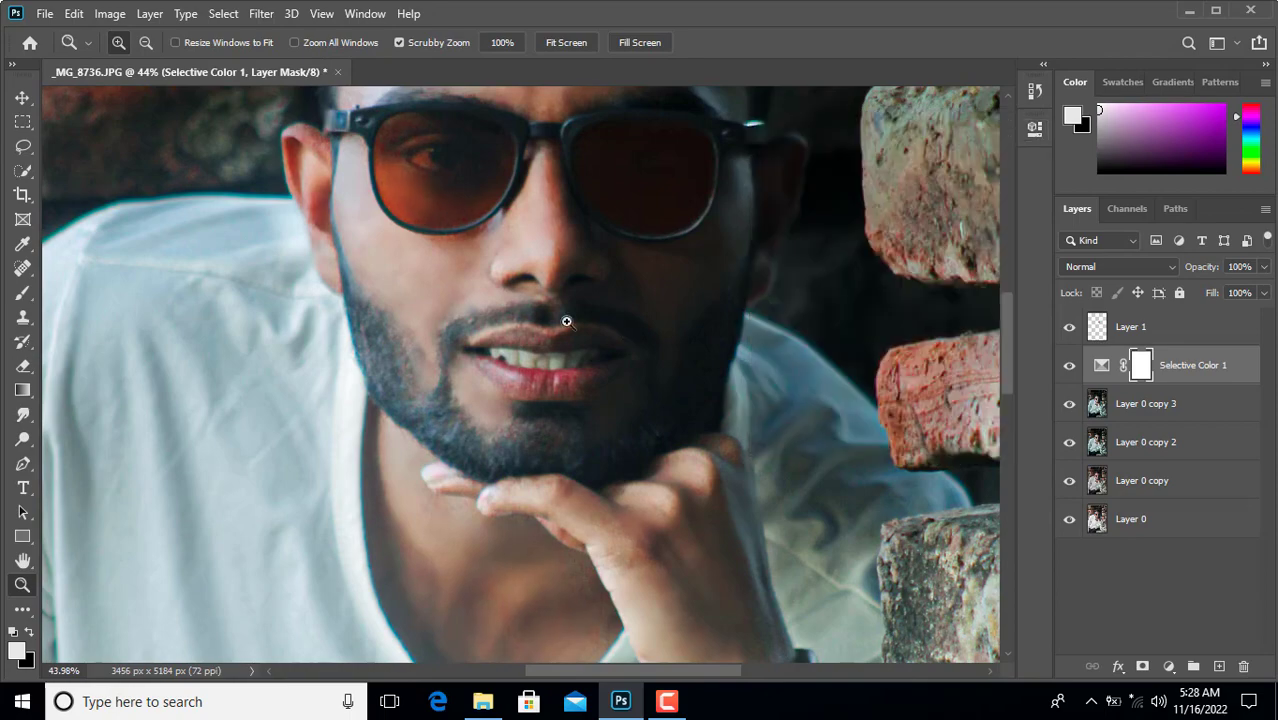
# Review the full portrait and start exporting the image
pyautogui.moveTo(565, 321); pyautogui.dragTo(528, 325)
pyautogui.moveTo(625, 352); pyautogui.dragTo(621, 352)
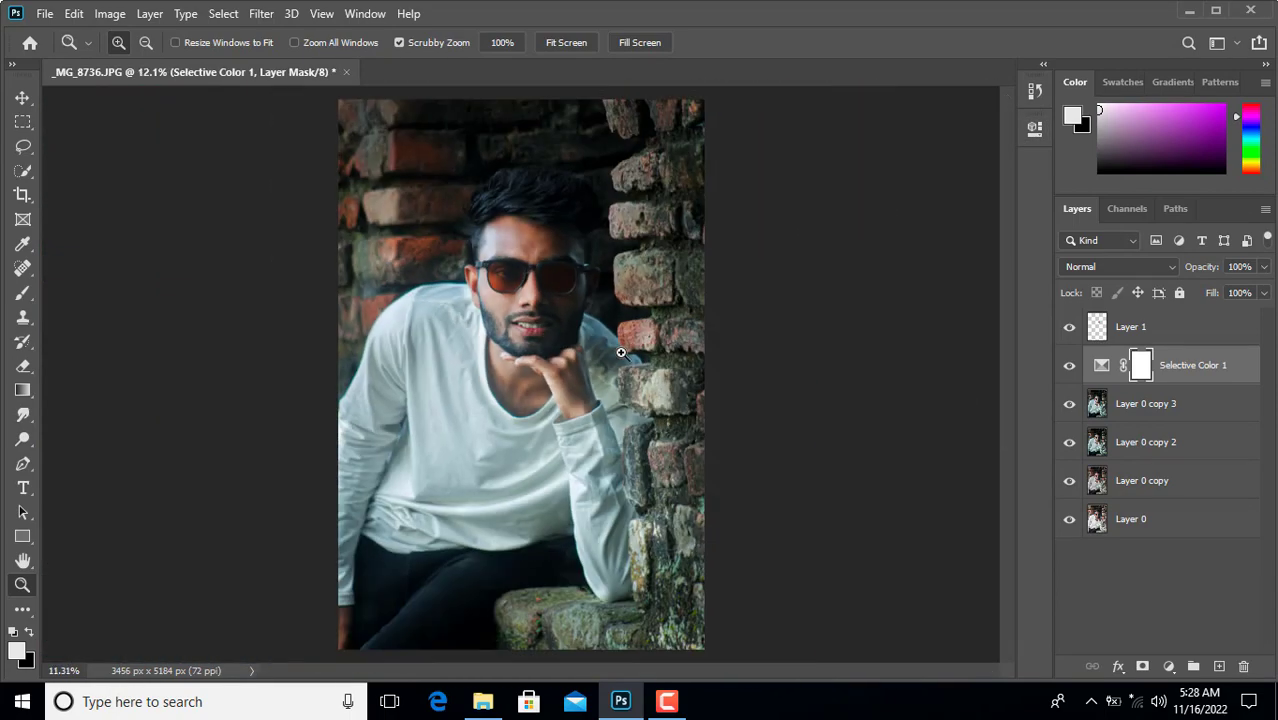
pyautogui.click(45, 11)
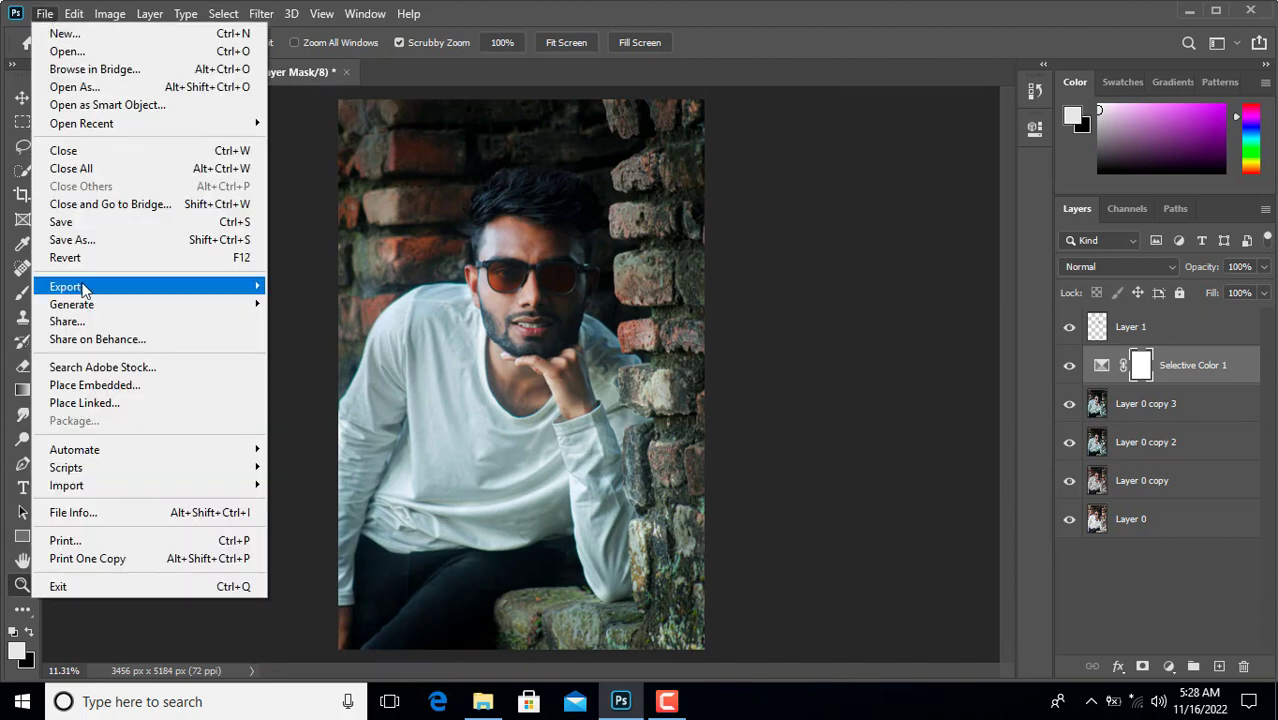